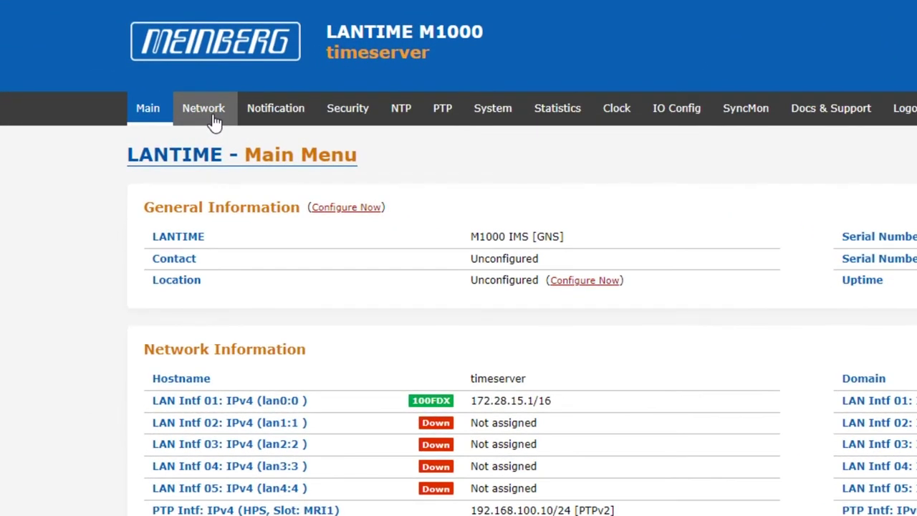
Step: On the Network page, change the hostname from timeserver to Testserver
click(208, 114)
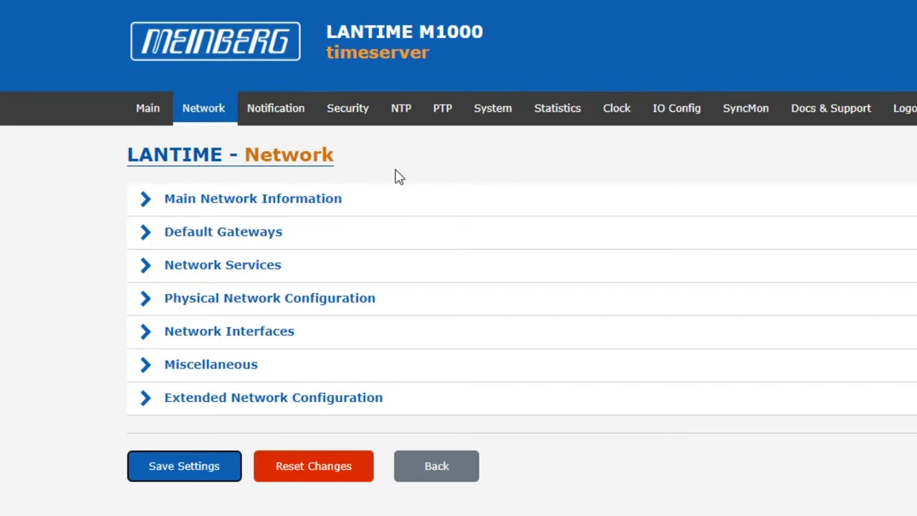
click(335, 207)
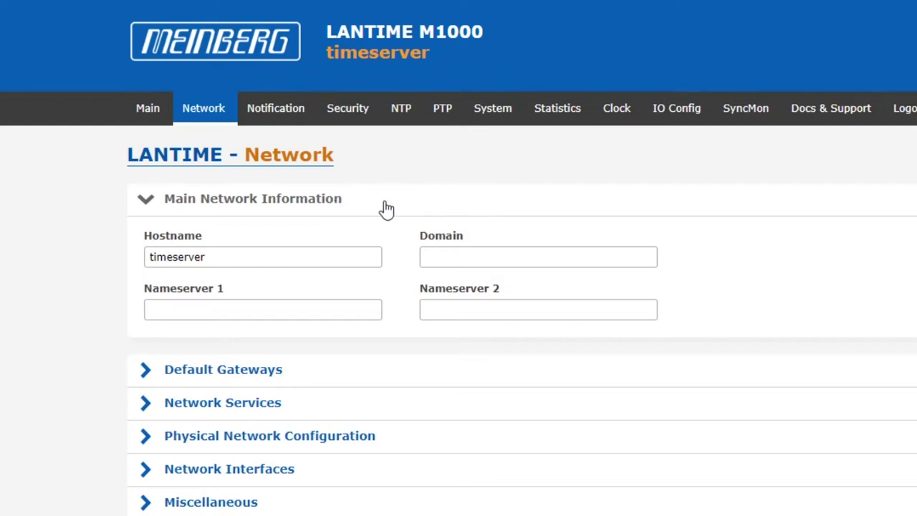
drag(247, 259, 76, 263)
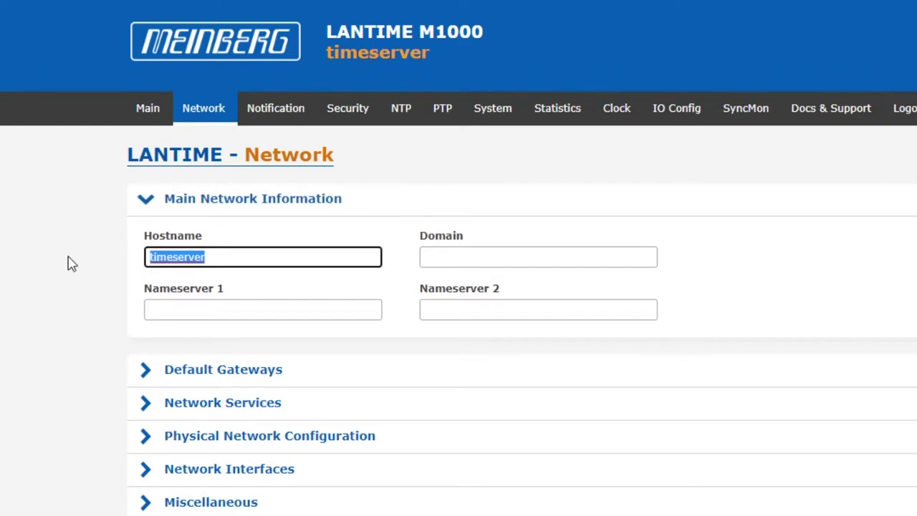
text(Testserver)
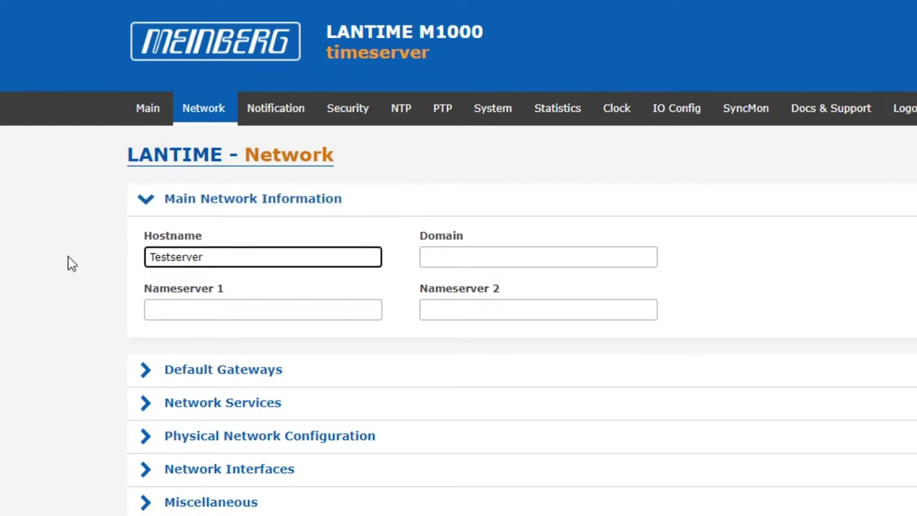
Step: Leave the Domain field and both Nameserver fields empty
click(656, 258)
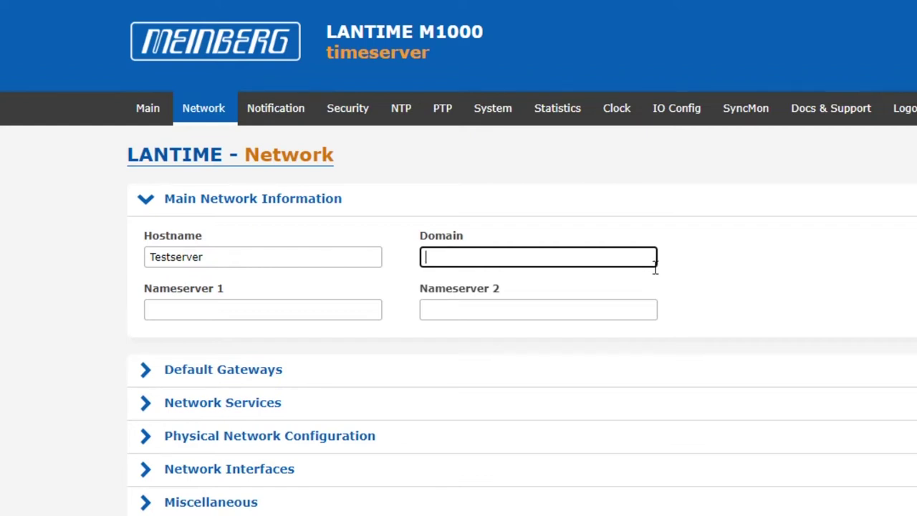
click(413, 314)
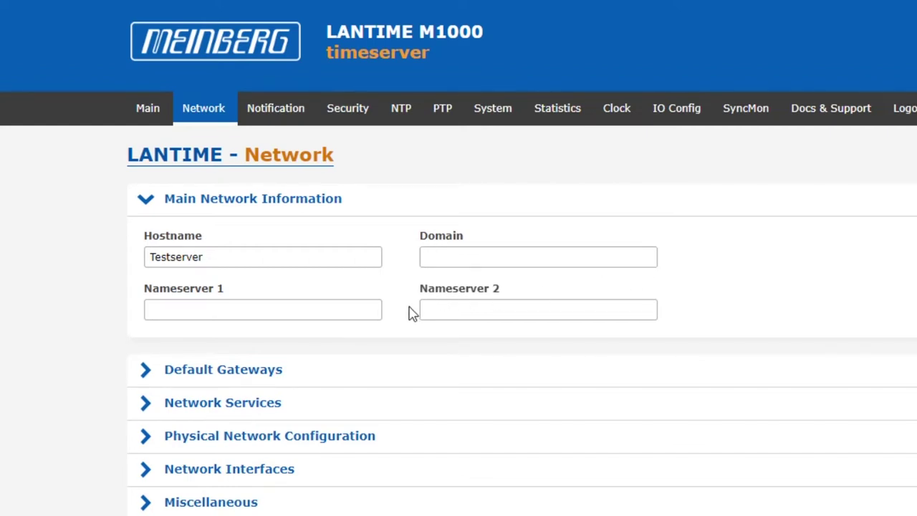
click(332, 307)
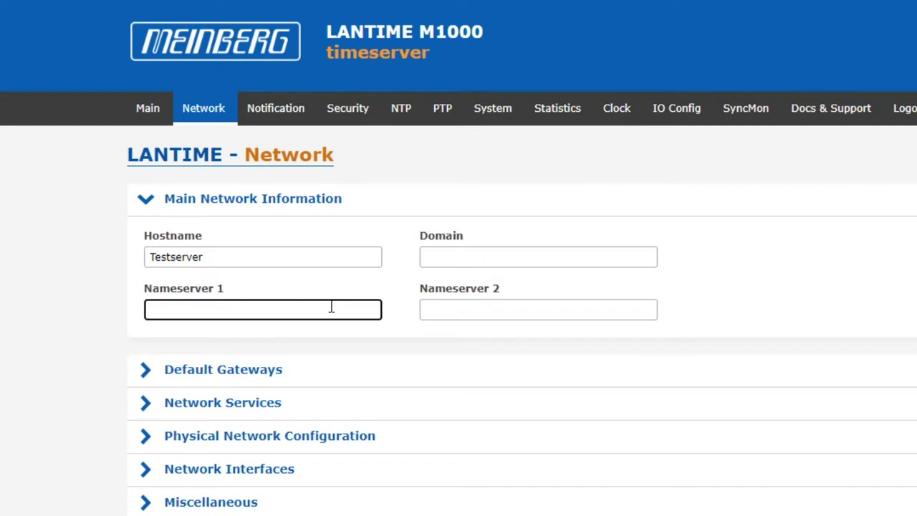
click(491, 308)
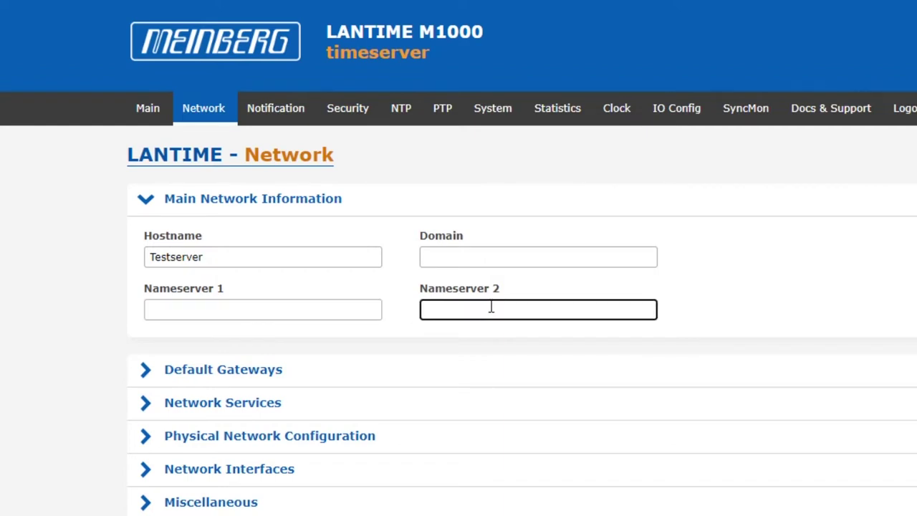
click(406, 323)
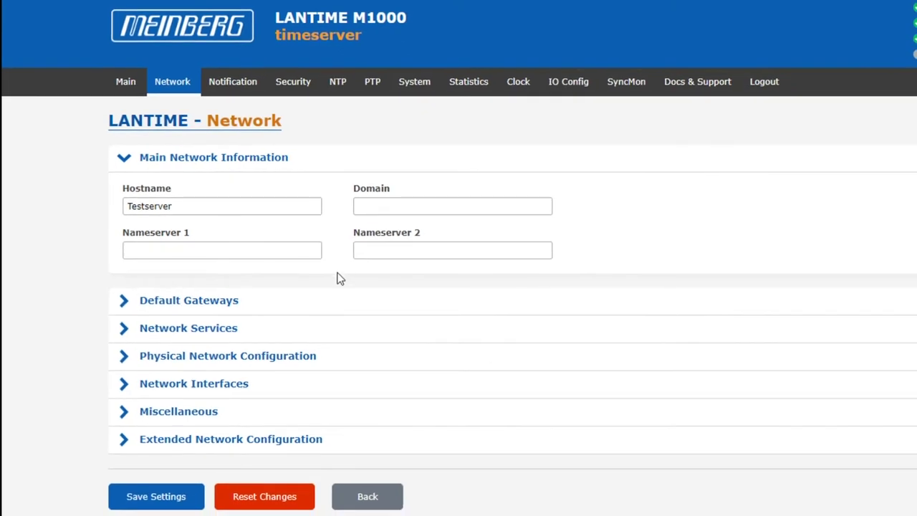
Step: Expand Default Gateways to show IPv4 gateway 172.28.0.1 and an empty IPv6 gateway
click(238, 308)
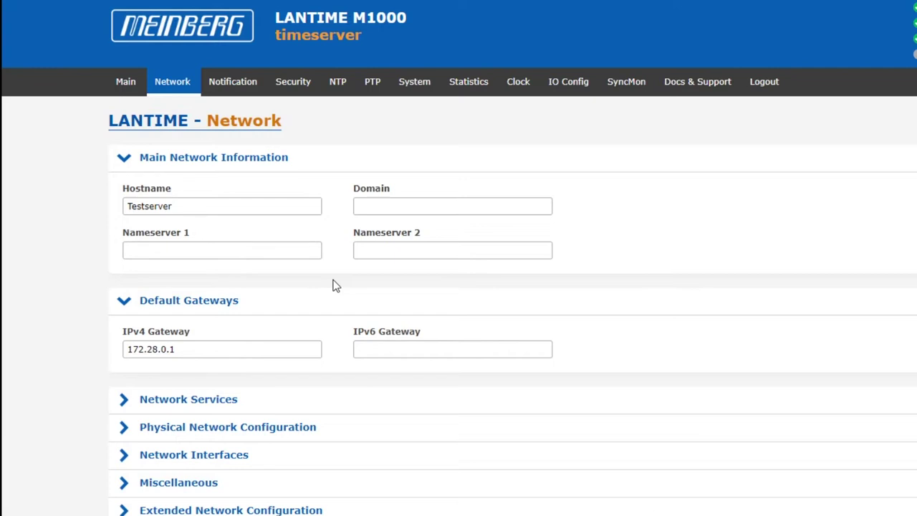
click(398, 354)
click(290, 351)
click(342, 360)
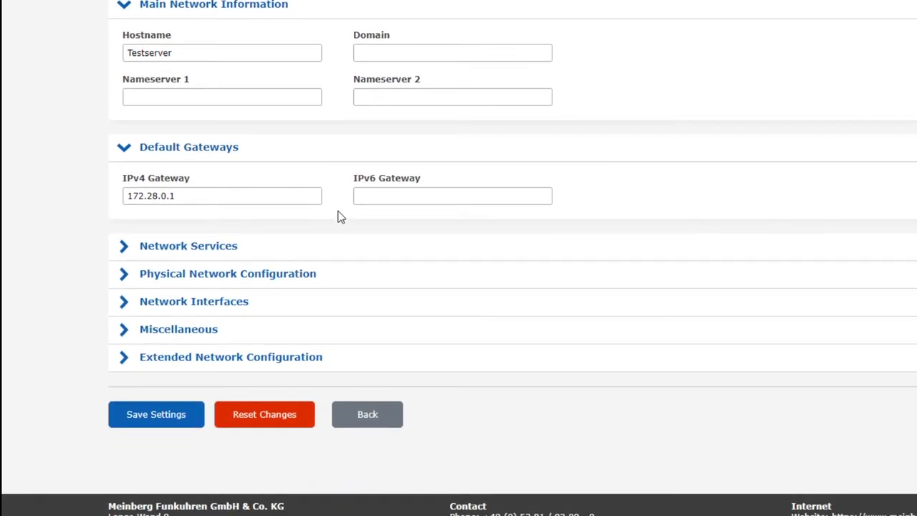
Step: Expand Network Services and switch all services off for Interfaces 03, 04 and 05
click(225, 249)
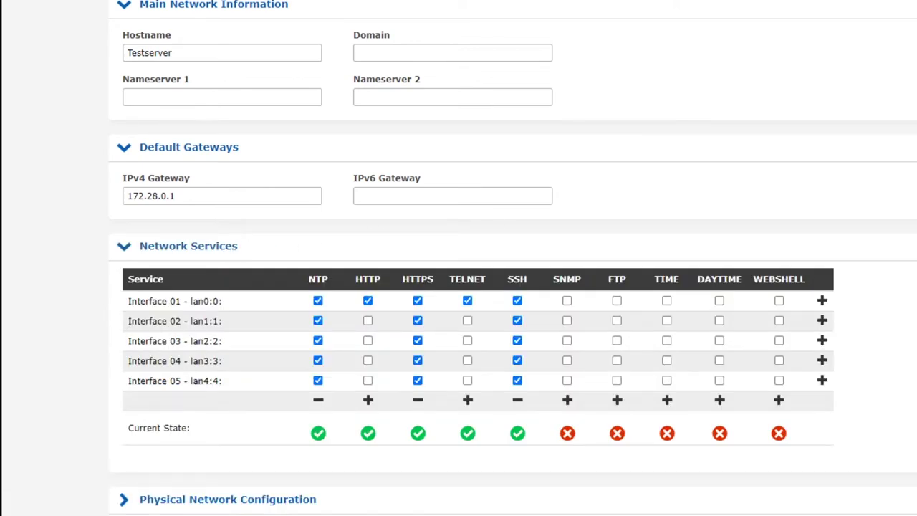
scroll(797, 141, down, 2)
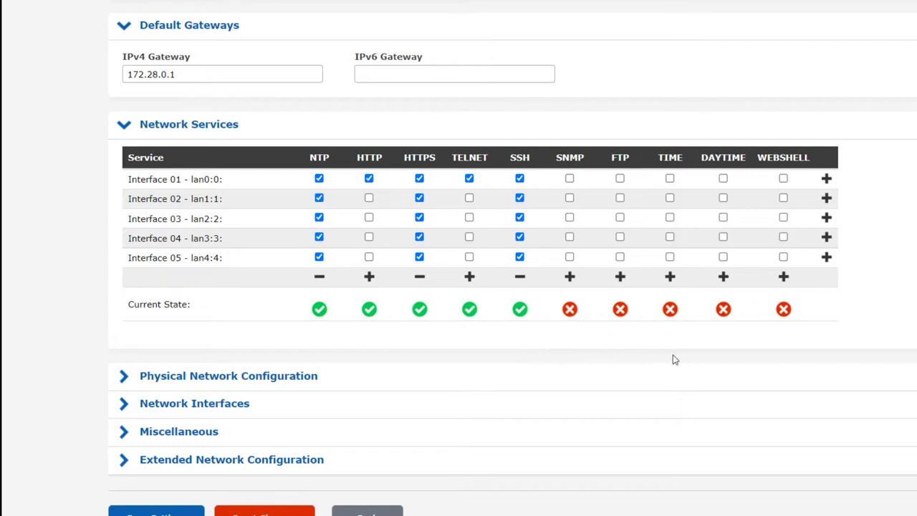
click(829, 218)
click(828, 219)
click(828, 238)
click(828, 237)
click(828, 258)
click(828, 258)
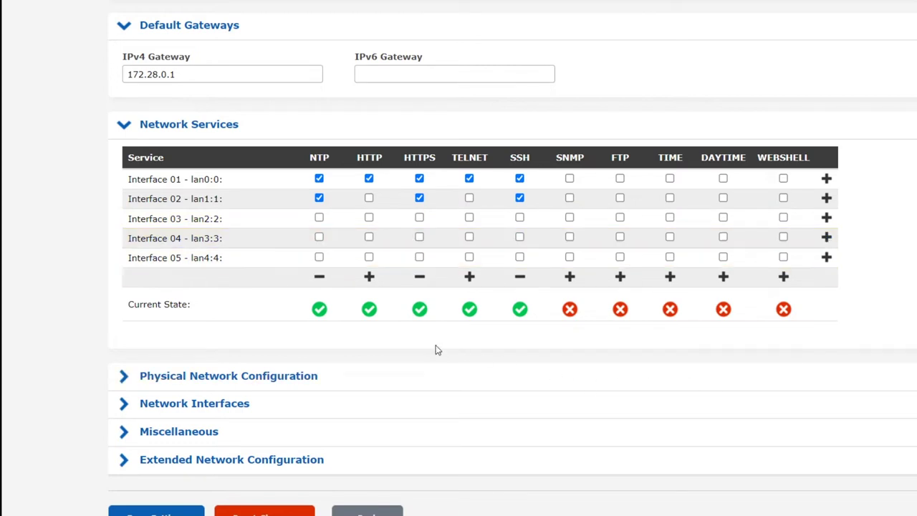
Step: Turn NTP off for all interfaces, and toggle HTTP and TELNET on and back off
click(320, 277)
click(369, 278)
click(369, 277)
click(469, 277)
click(469, 277)
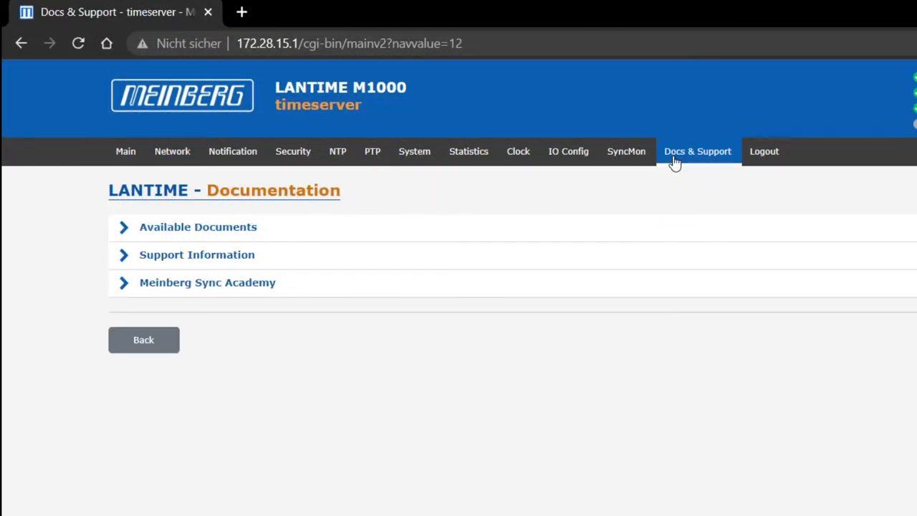
Step: Back on the Network page, expand Network Services and check each service's current running state
click(167, 161)
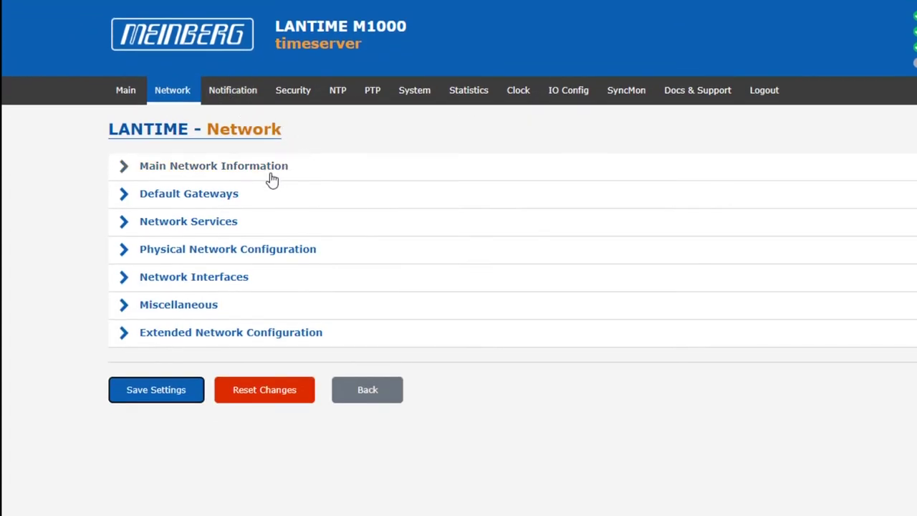
click(222, 223)
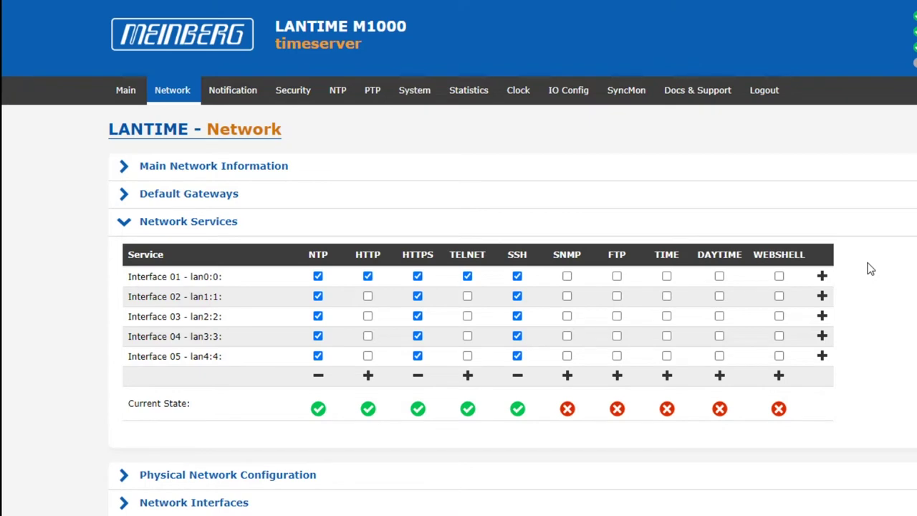
mouse_move(572, 417)
mouse_move(521, 412)
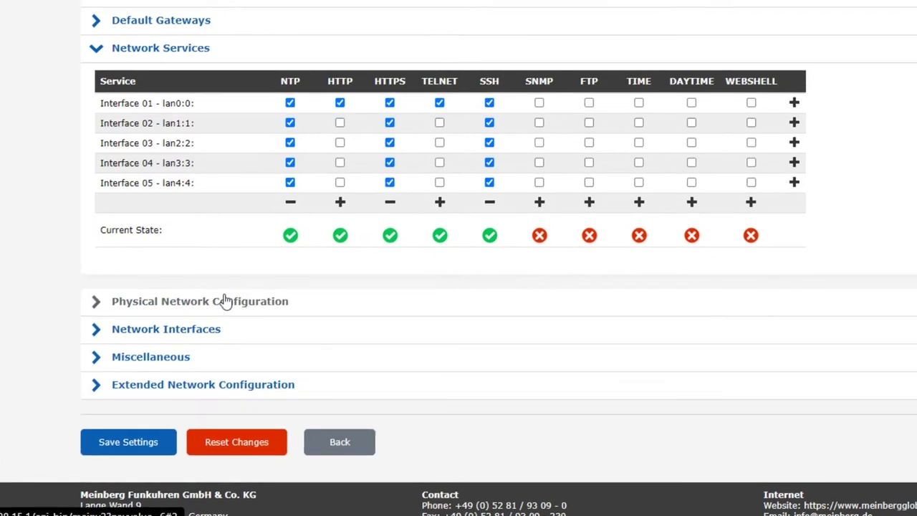
Step: Expand Physical Network Configuration to list ports LAN0 through LAN4
click(226, 301)
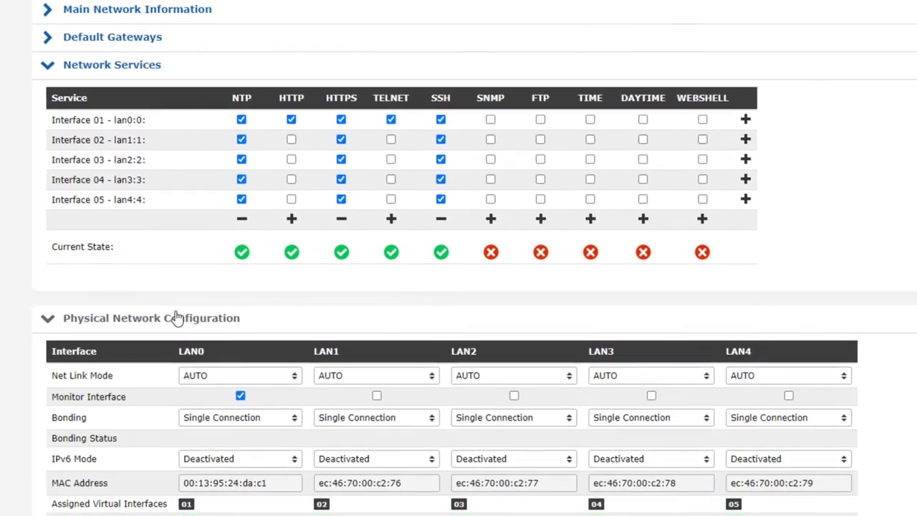
scroll(459, 258, down, 5)
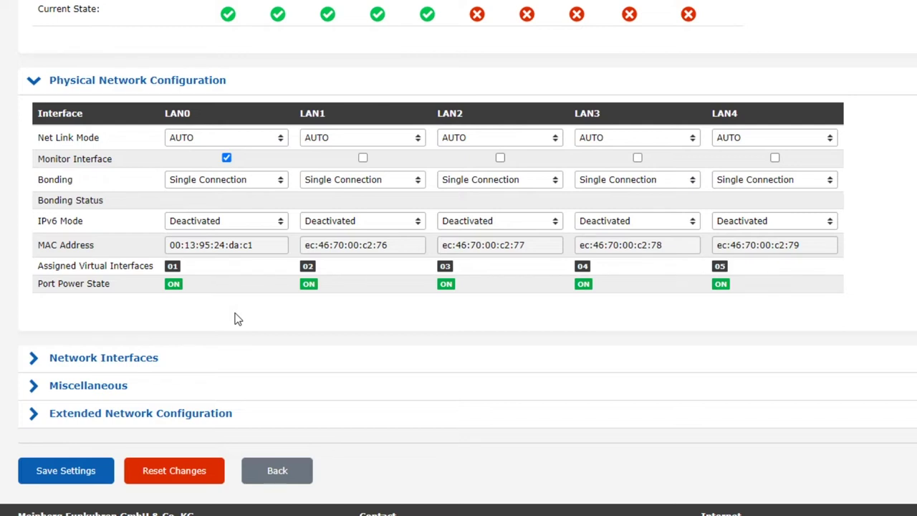
click(183, 141)
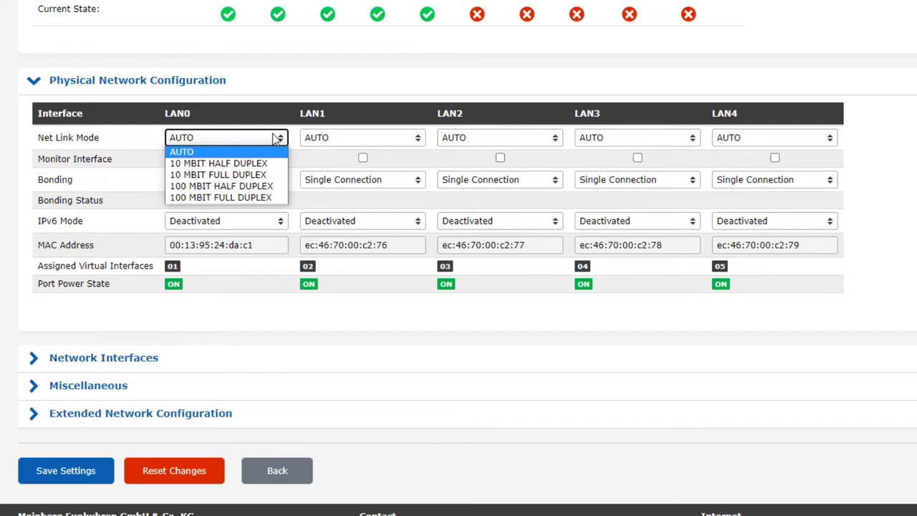
click(191, 153)
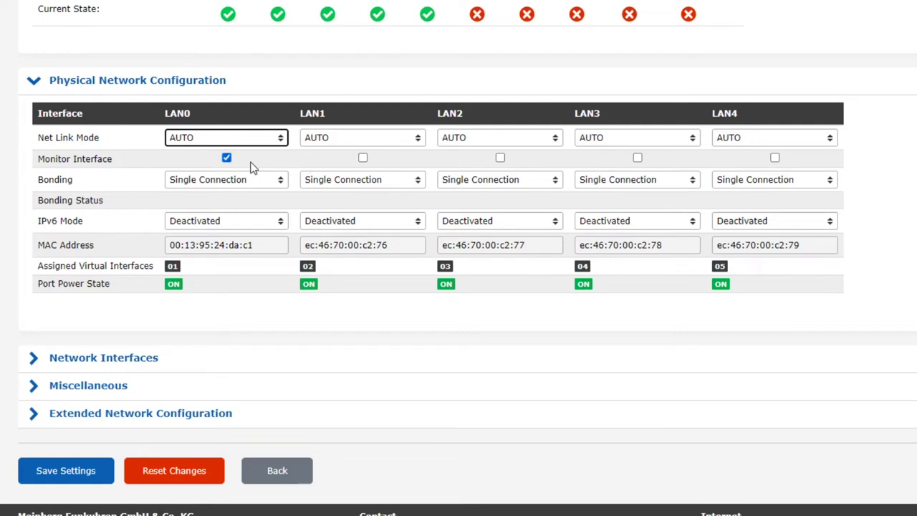
click(226, 159)
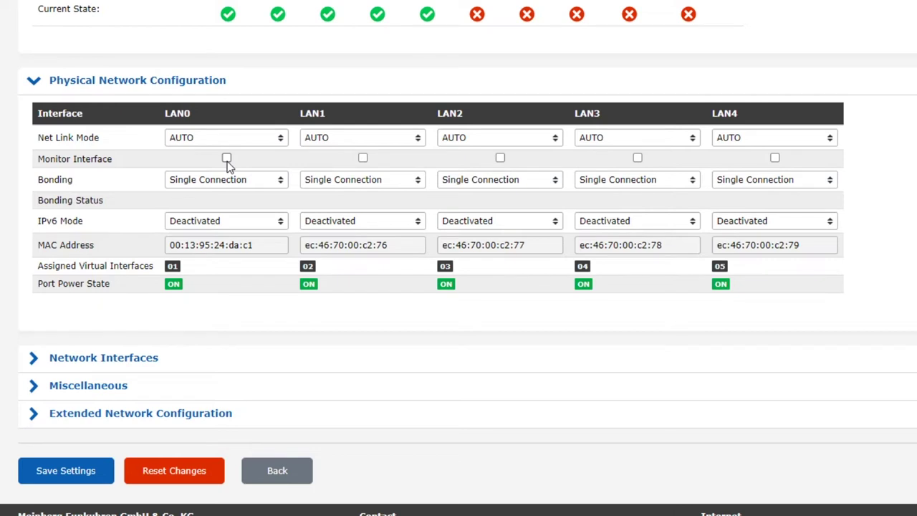
click(227, 158)
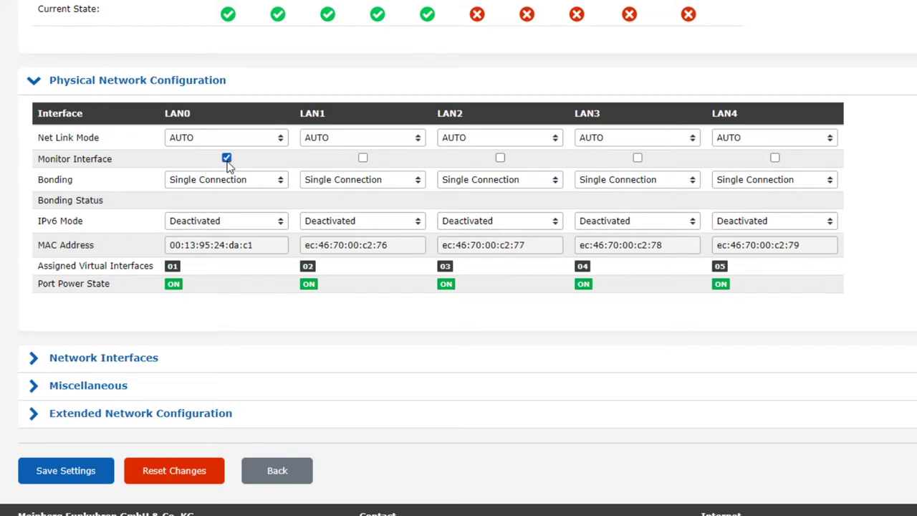
click(363, 158)
click(500, 159)
click(501, 157)
click(363, 158)
Step: Show LAN0's Bonding options, Bond 0–4 and PRP 0–4
click(264, 185)
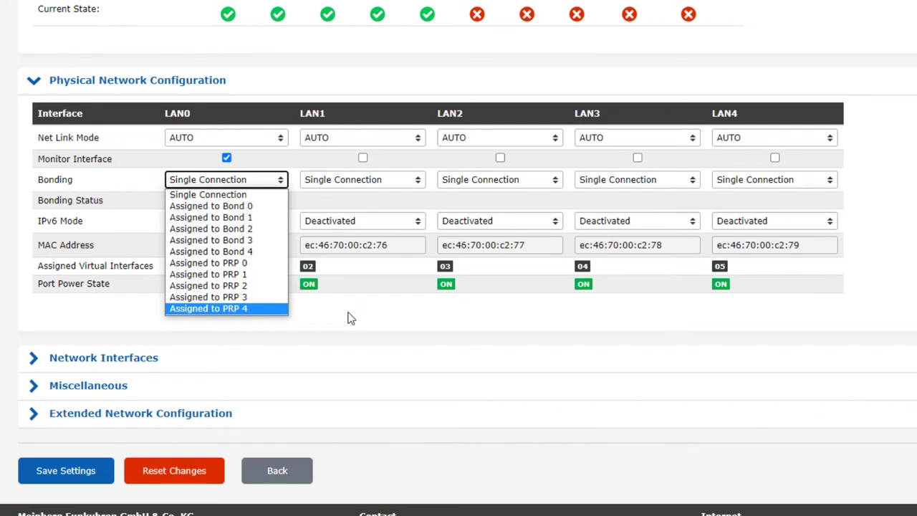
Step: Close LAN0's Bonding list, keeping Single Connection
click(352, 318)
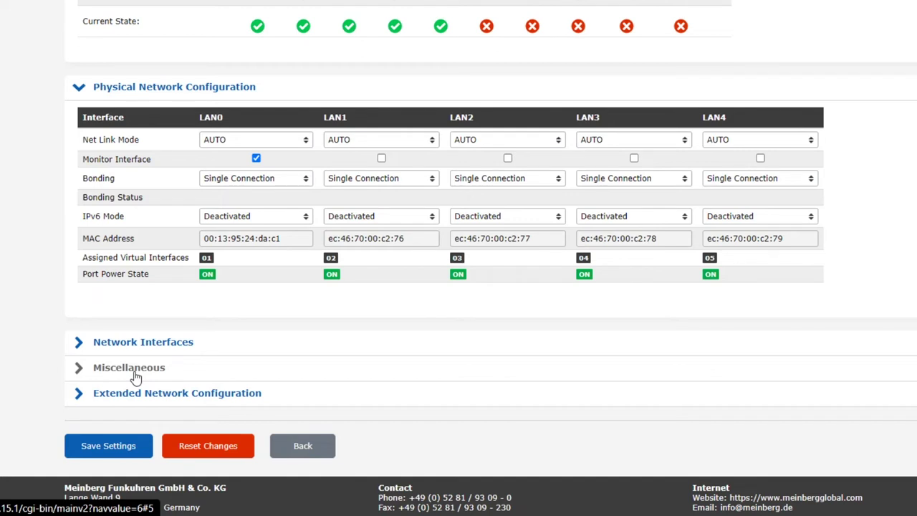
Step: Expand Miscellaneous and review the Bonding-Mode choices, keeping ACTIVE-BACKUP
click(136, 378)
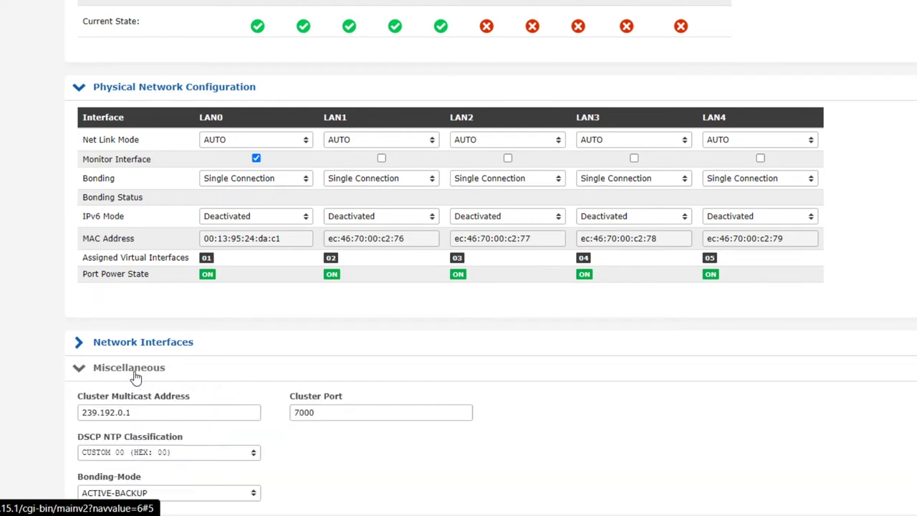
scroll(136, 377, down, 2)
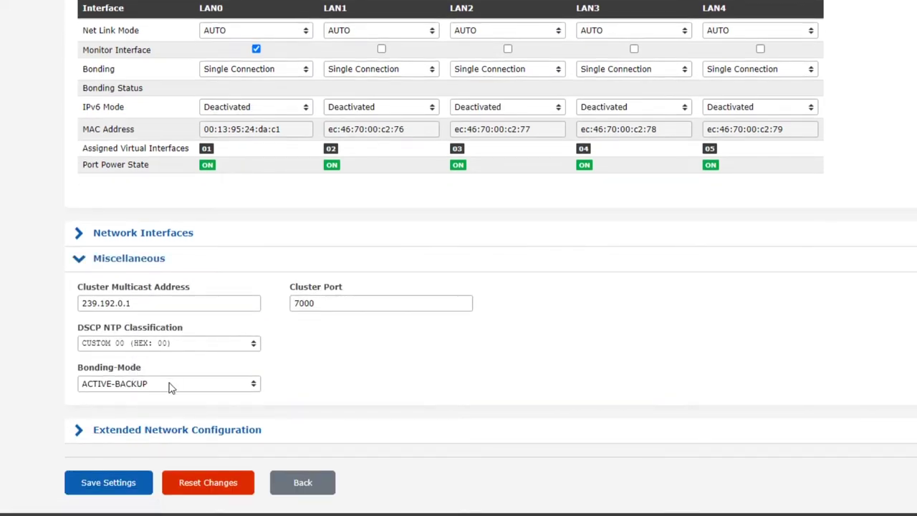
click(172, 385)
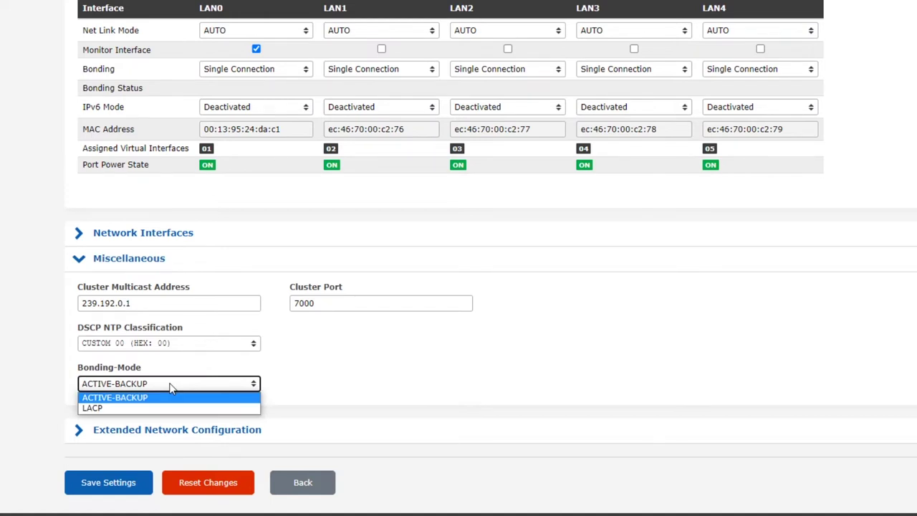
click(171, 387)
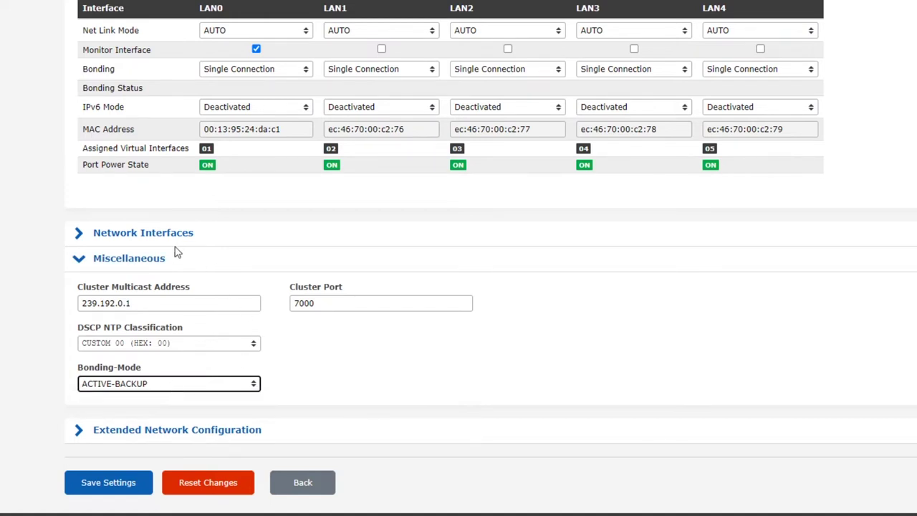
Step: Try LAN0's IPv6 modes Activated and Activated with Autoconf, return to Deactivated, then select its MAC address
click(143, 264)
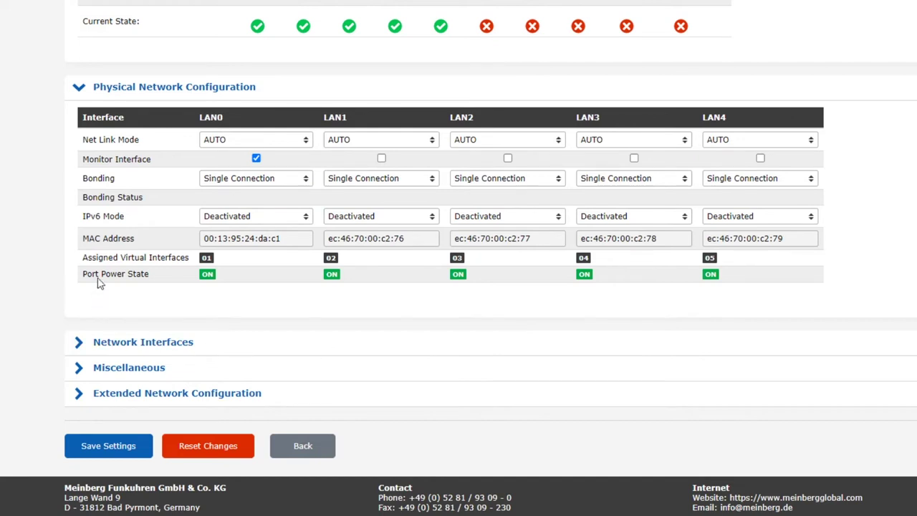
click(278, 219)
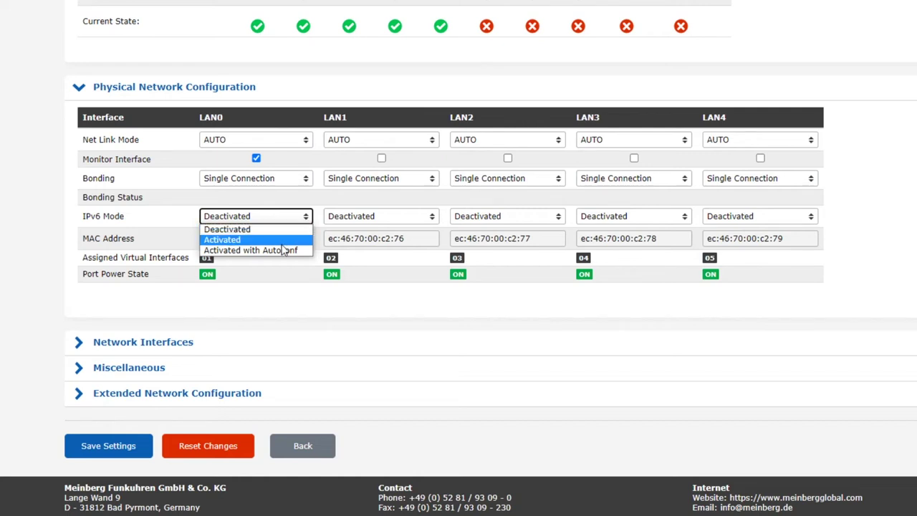
click(283, 243)
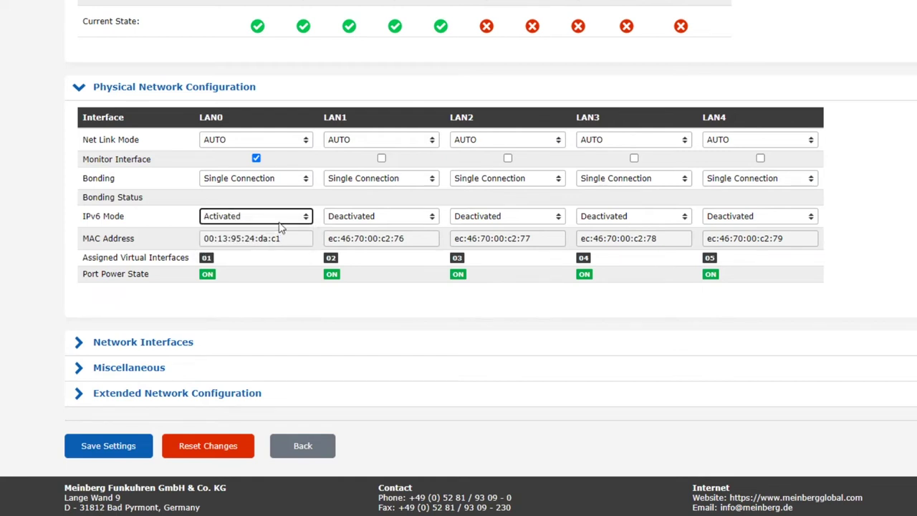
click(280, 220)
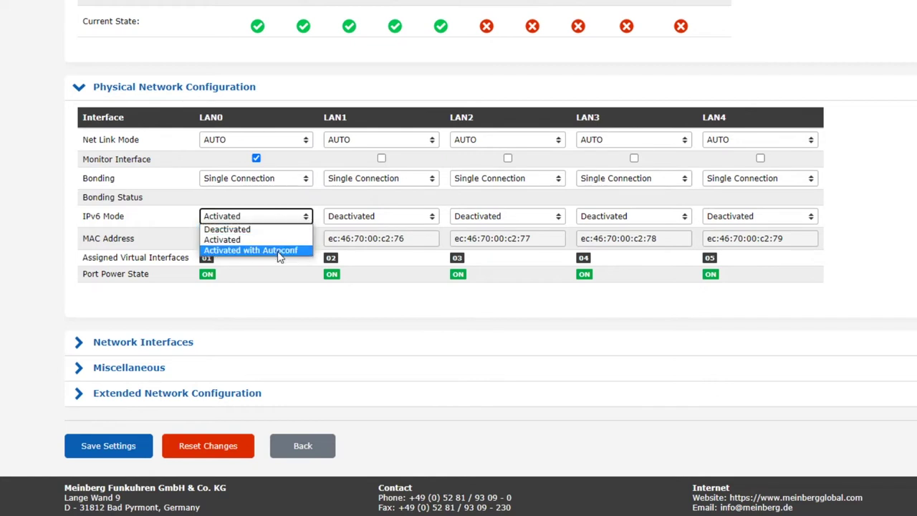
click(281, 252)
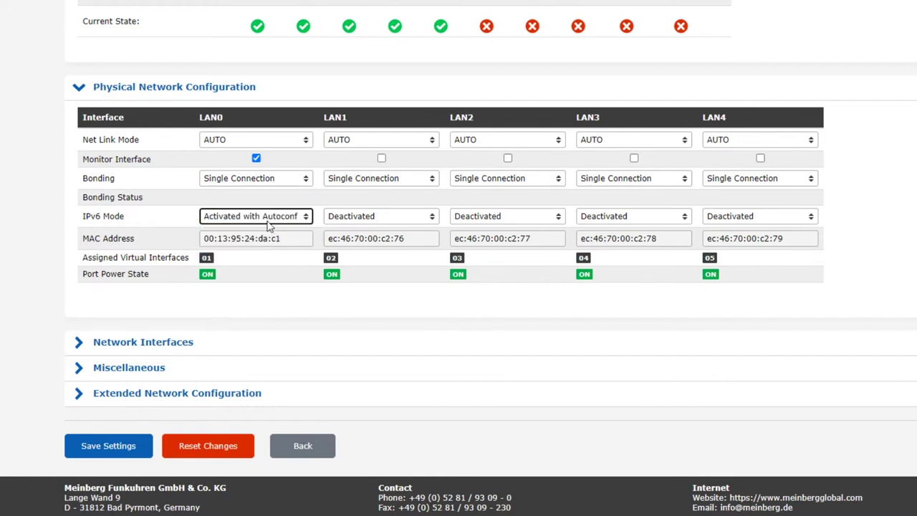
click(269, 225)
click(269, 228)
drag(284, 240, 185, 248)
click(179, 249)
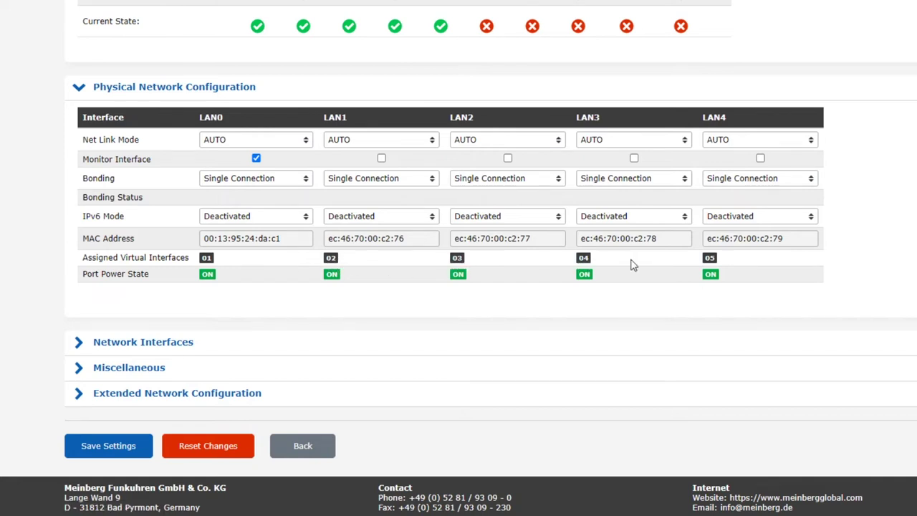
Step: Expand Network Interfaces to show Interface 01 at 172.28.0.12/255.255.0.0 with DHCP-Client enabled
click(206, 260)
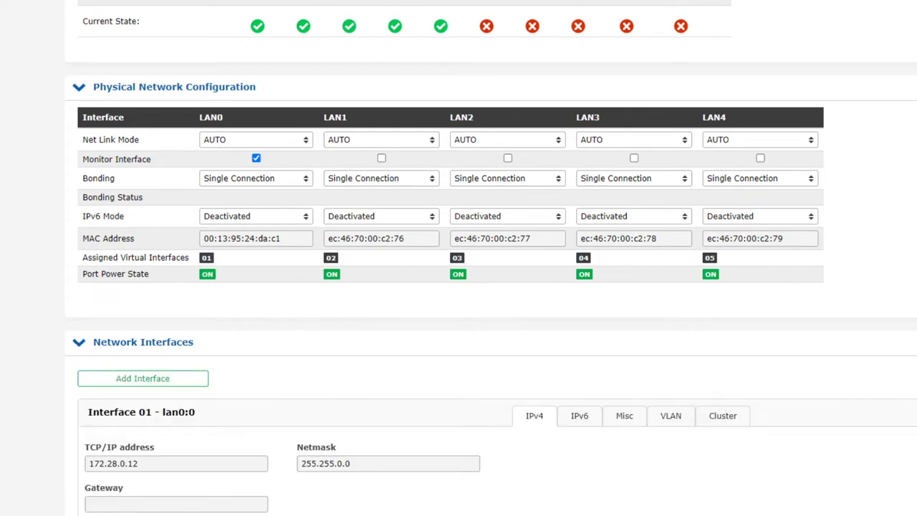
scroll(459, 258, down, 3)
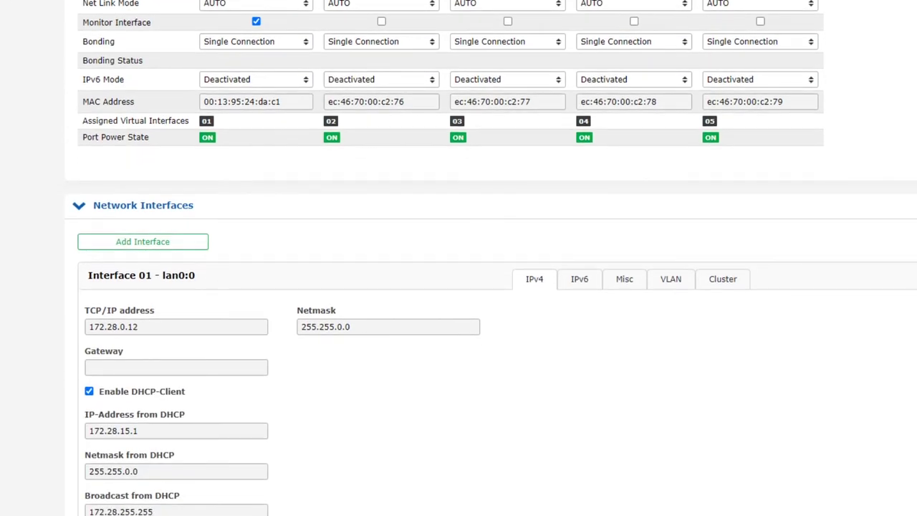
scroll(459, 258, down, 4)
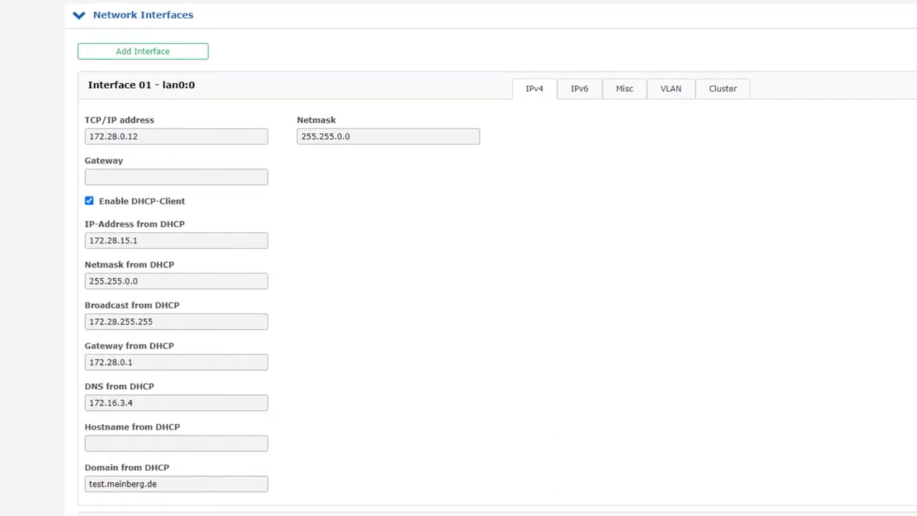
scroll(459, 258, up, 1)
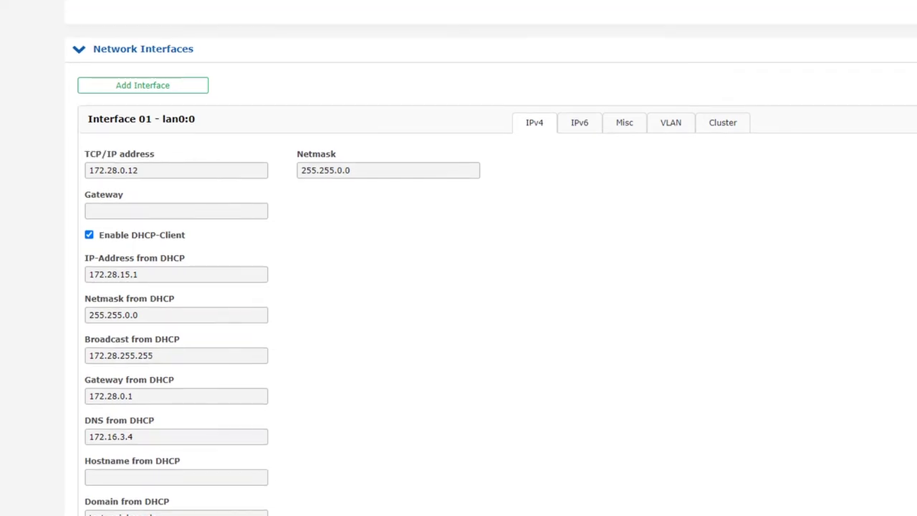
scroll(459, 258, up, 5)
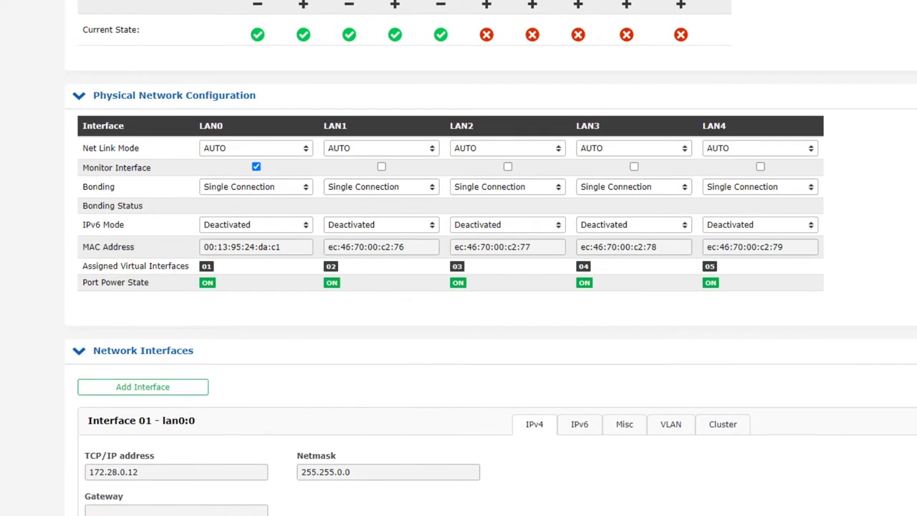
click(185, 352)
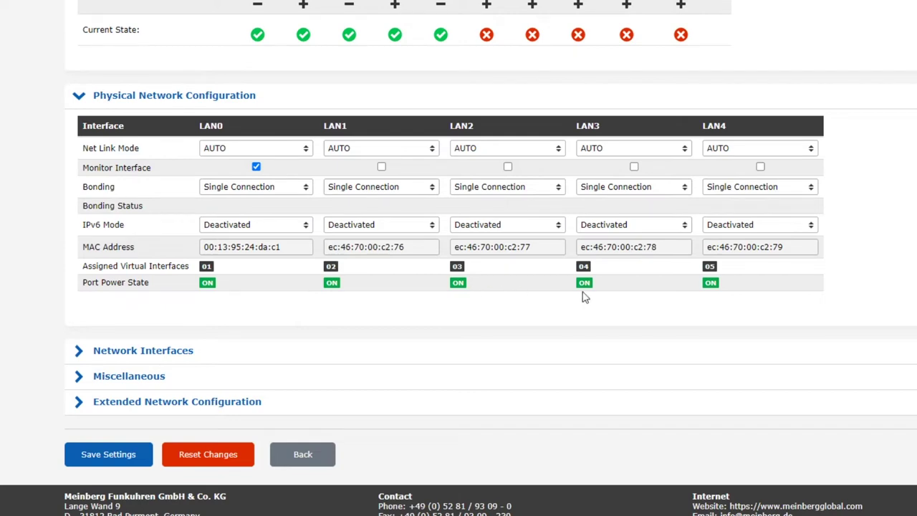
mouse_move(713, 287)
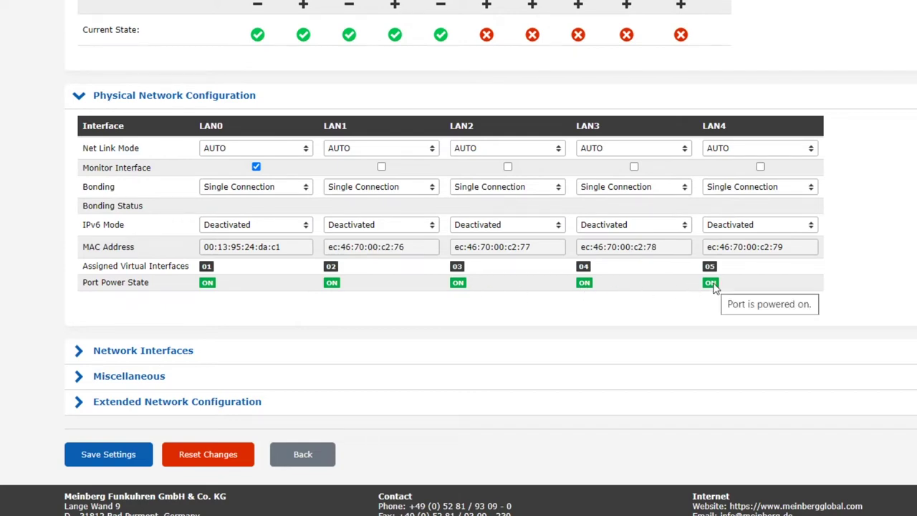
click(169, 351)
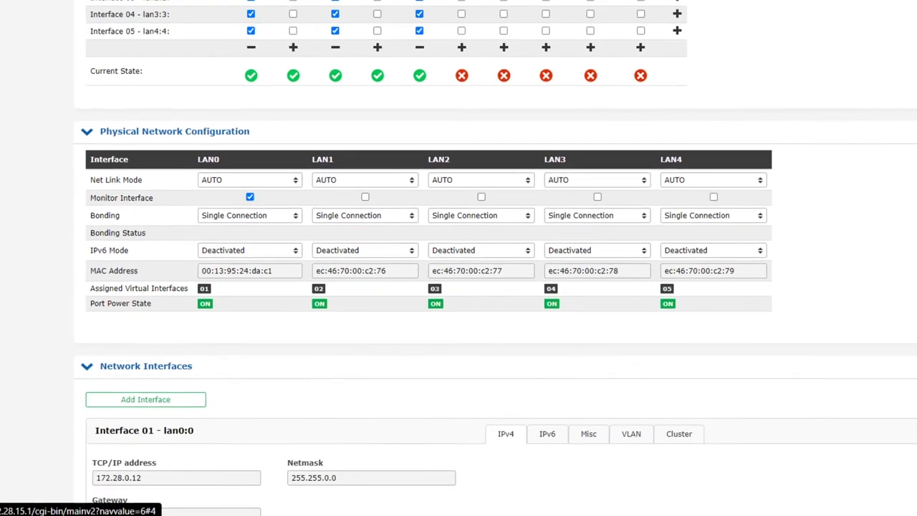
scroll(458, 258, down, 5)
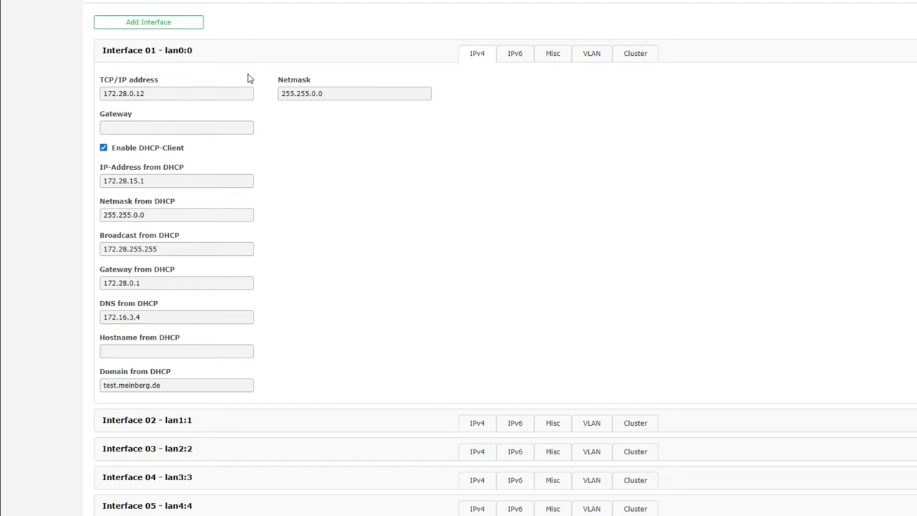
click(237, 93)
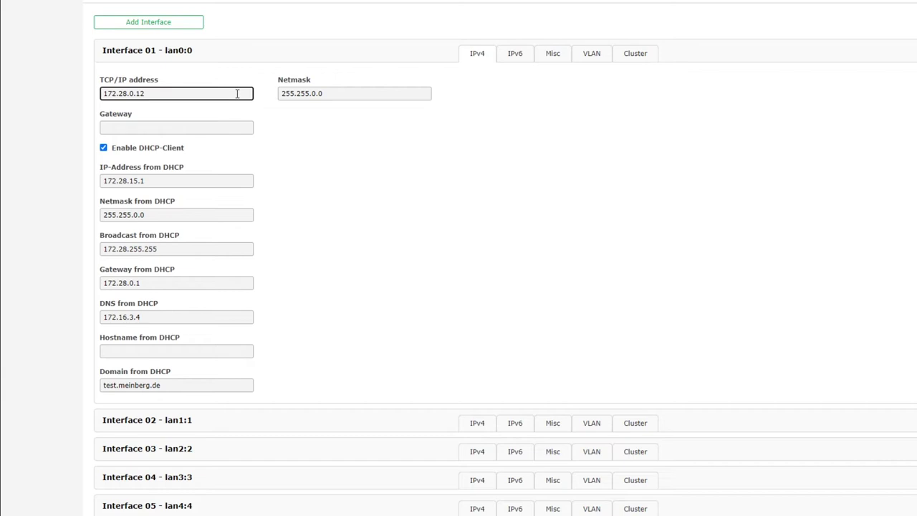
click(348, 93)
click(230, 128)
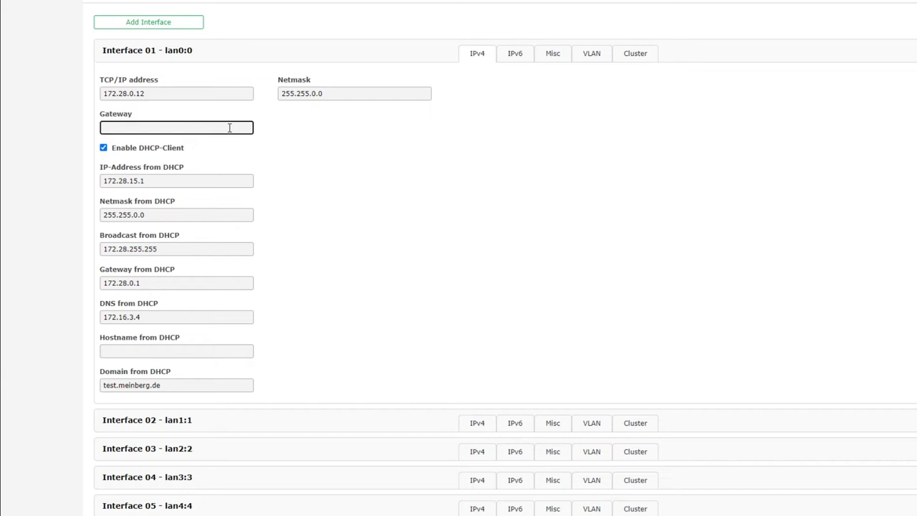
click(268, 119)
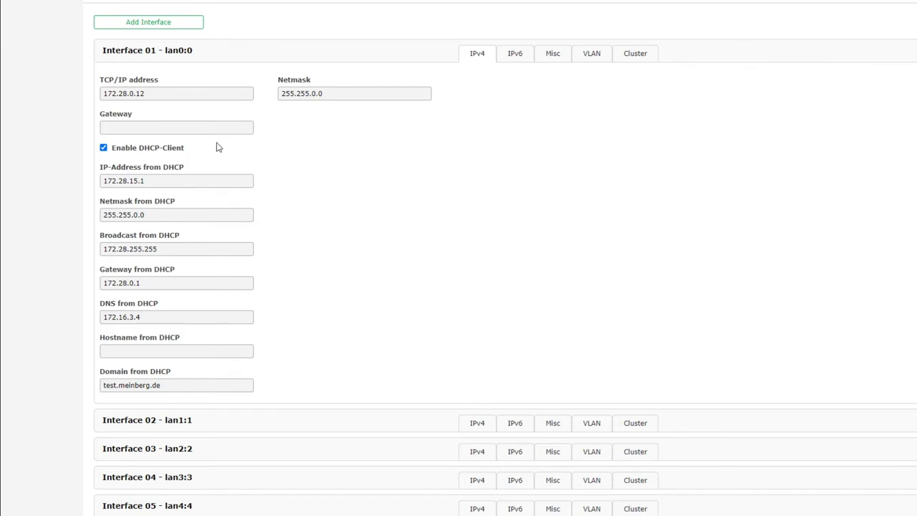
click(104, 148)
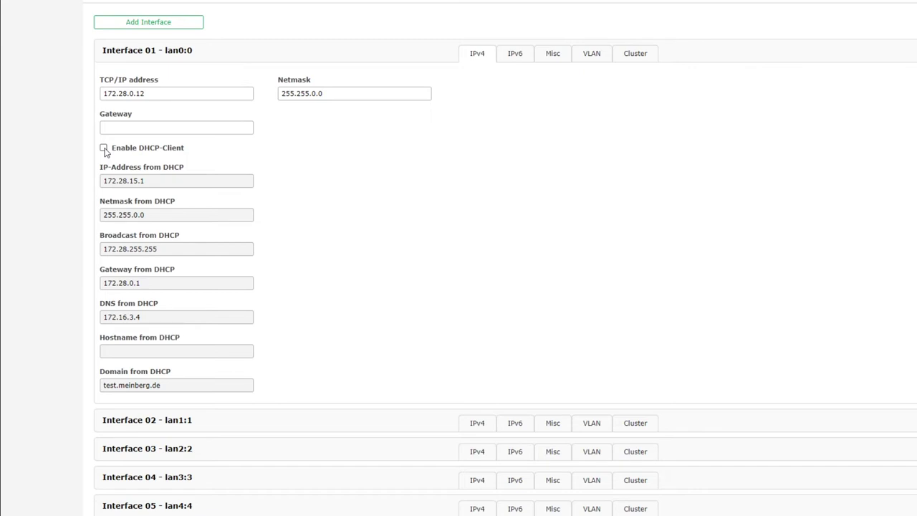
click(104, 148)
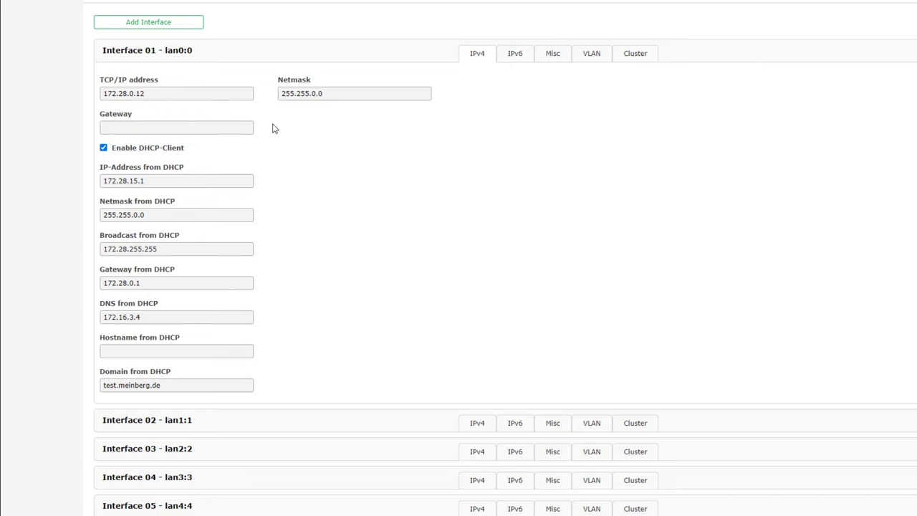
Step: View Interface 01's IPv6 settings and cancel the prompt to activate IPv6 on LAN0
click(514, 59)
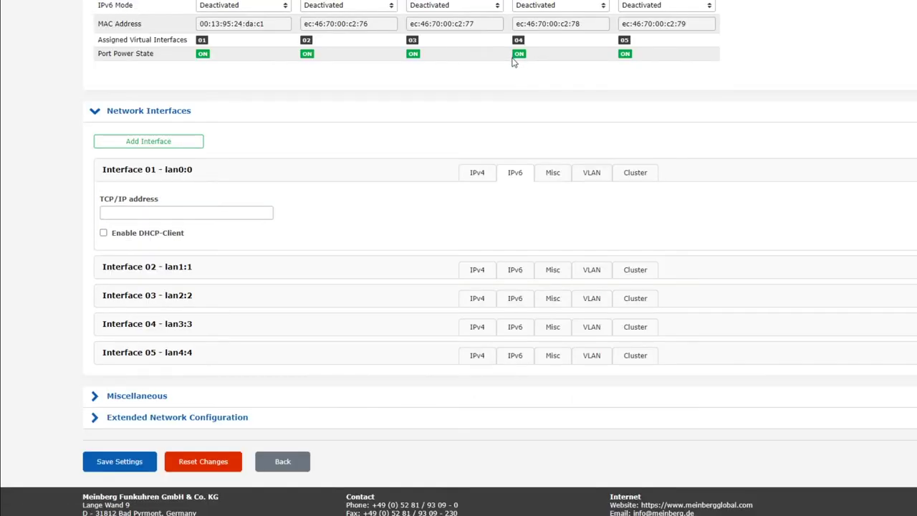
click(199, 208)
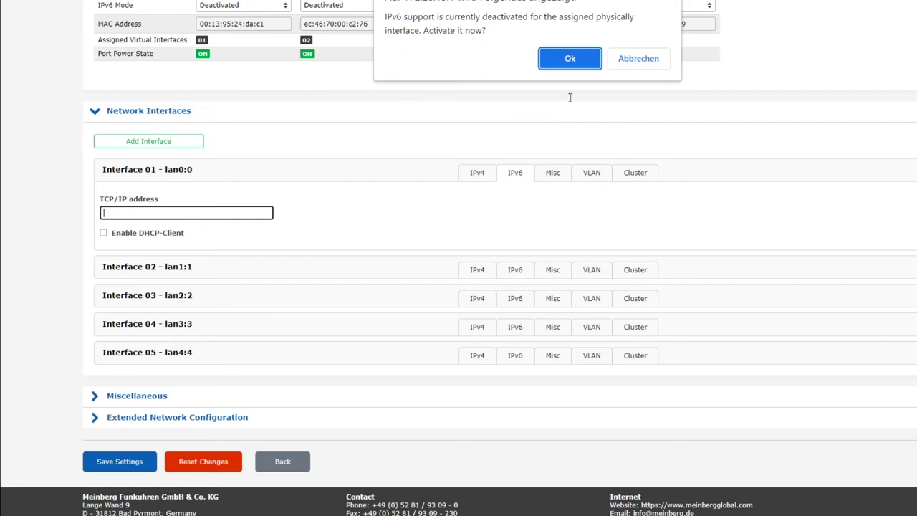
click(620, 62)
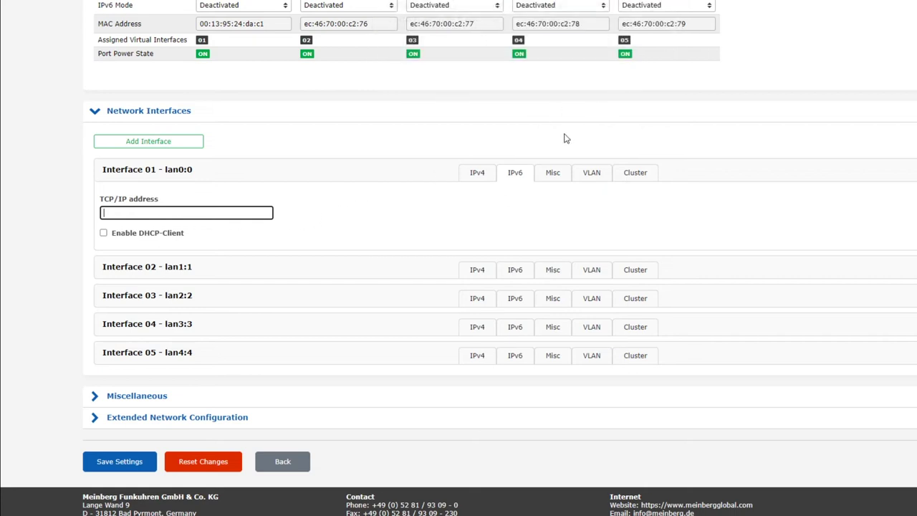
Step: Review Interface 01's Misc settings, leaving its Assigned Interface set to LAN0
click(553, 174)
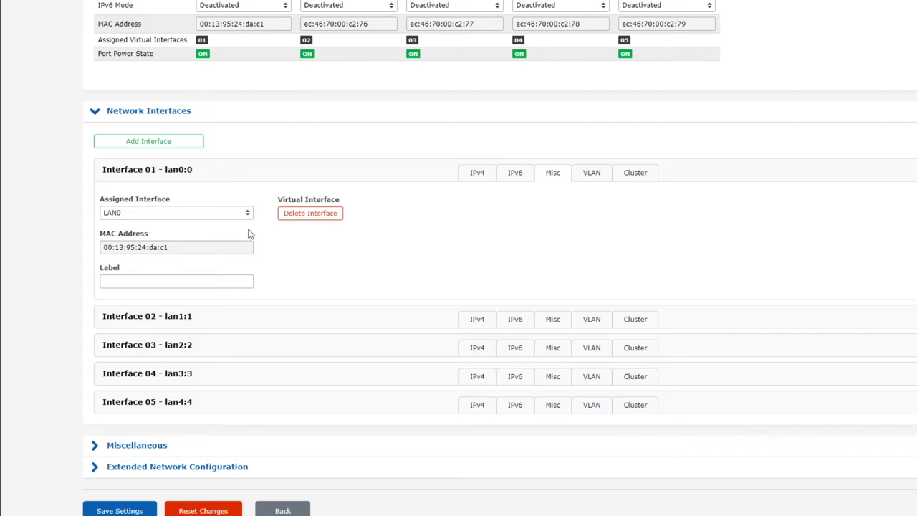
click(230, 213)
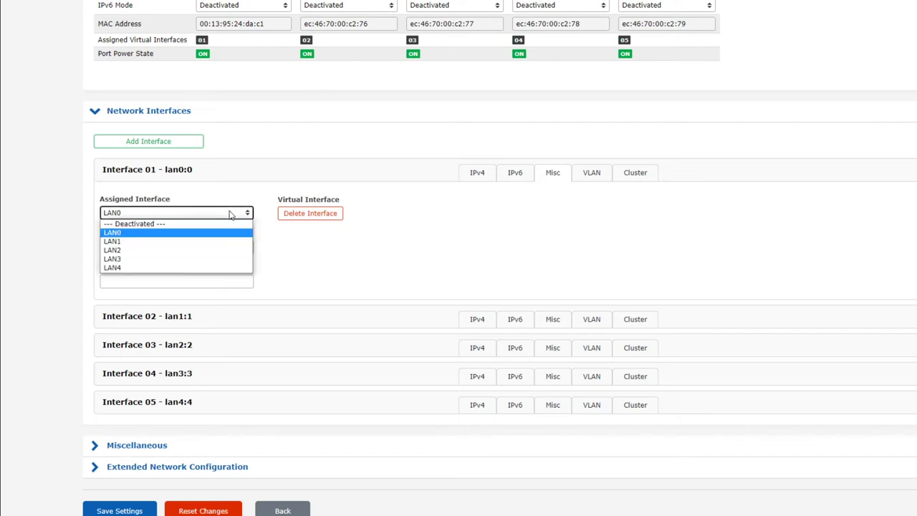
click(230, 213)
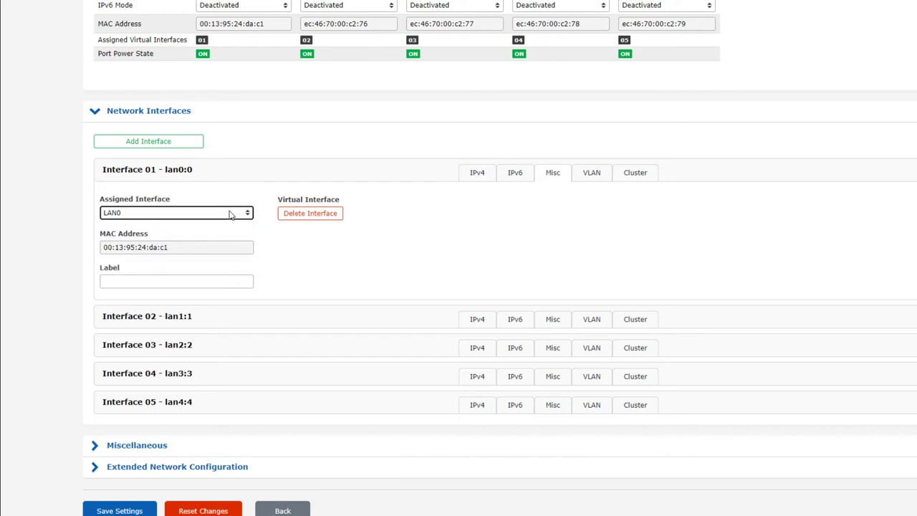
click(166, 148)
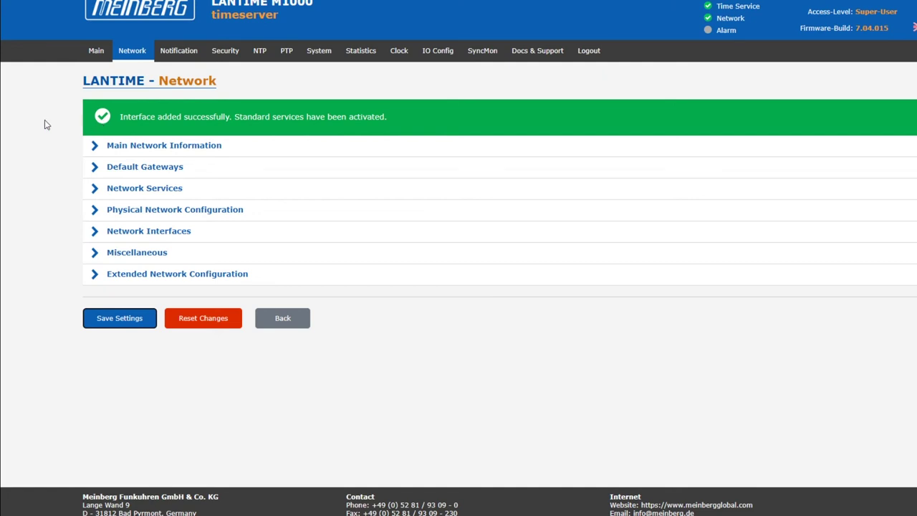
Step: Expand Network Interfaces and bring up the IPv4 and DHCP settings of Interface 01 (lan0:0)
click(106, 230)
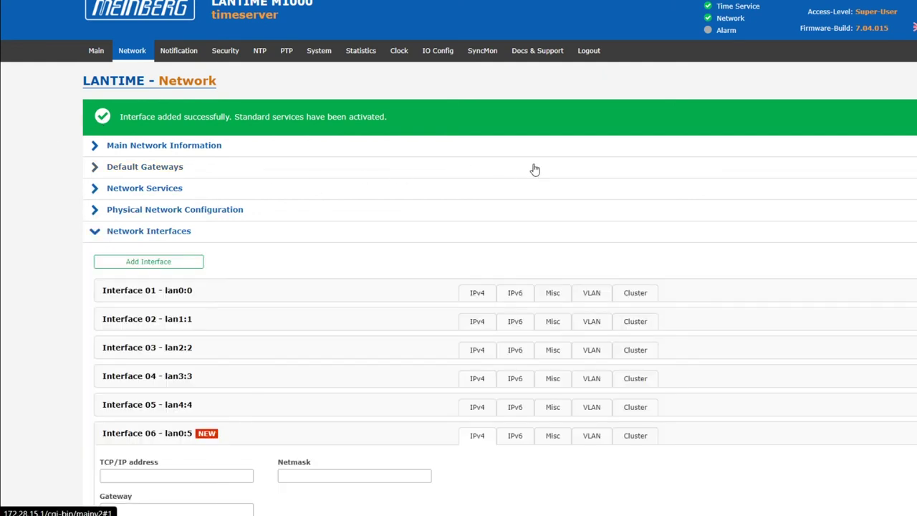
scroll(914, 116, down, 3)
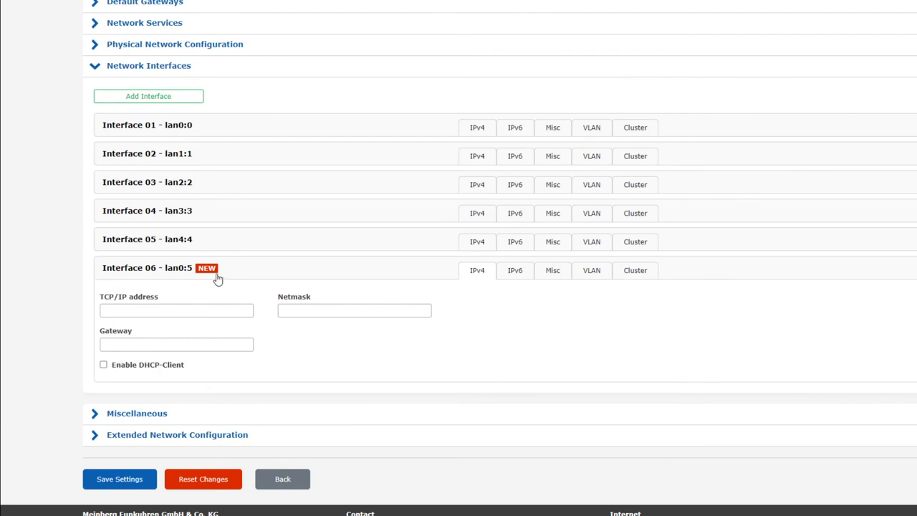
click(159, 129)
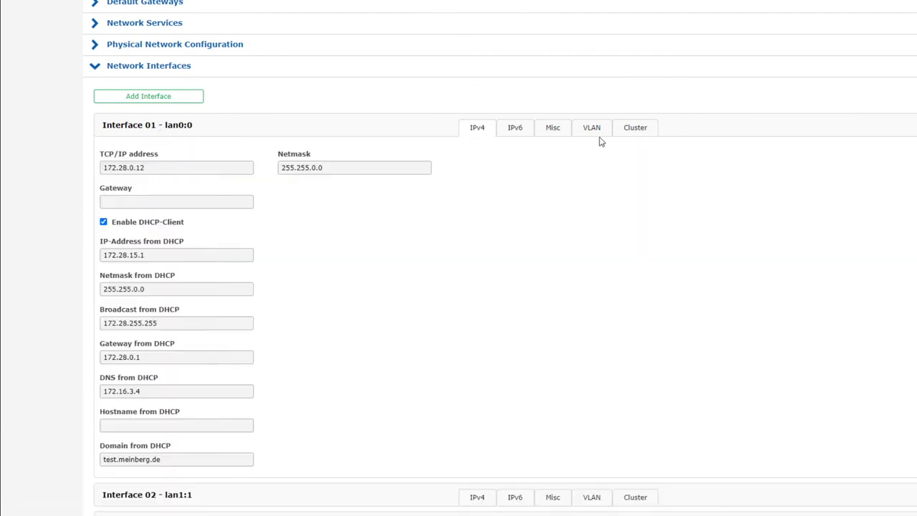
Step: Review Interface 01's Misc and VLAN settings with VLAN priority kept at 0, then show its Cluster settings
click(552, 129)
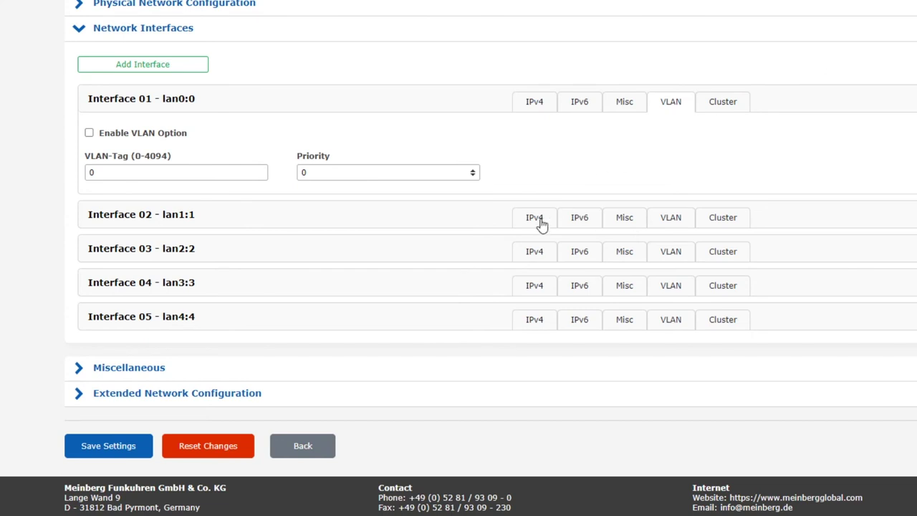
click(469, 179)
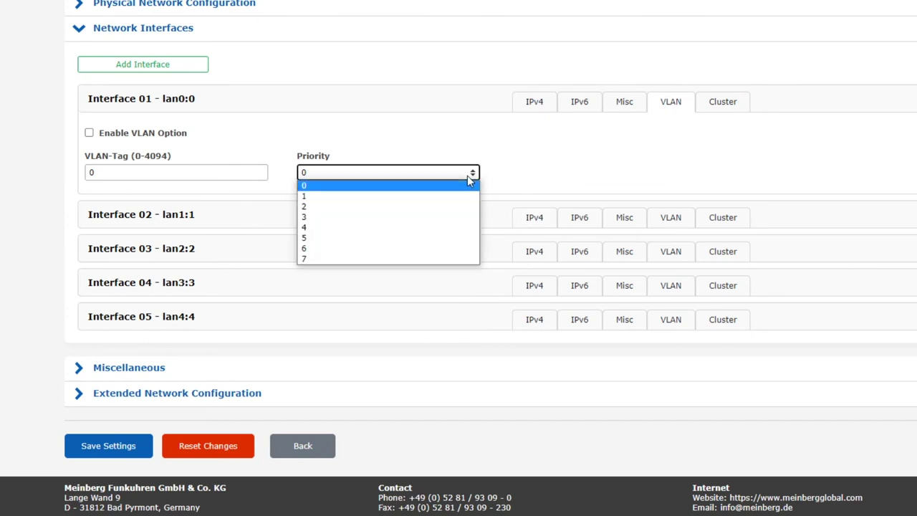
click(470, 178)
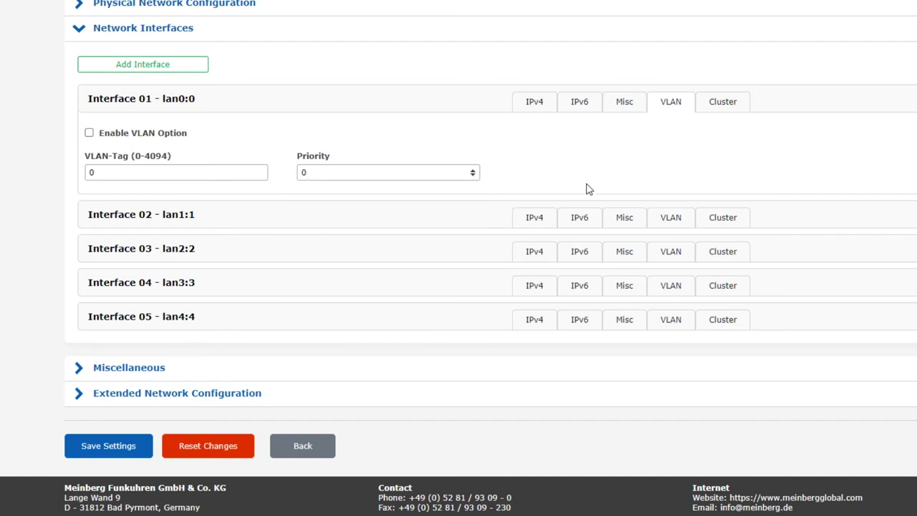
click(720, 111)
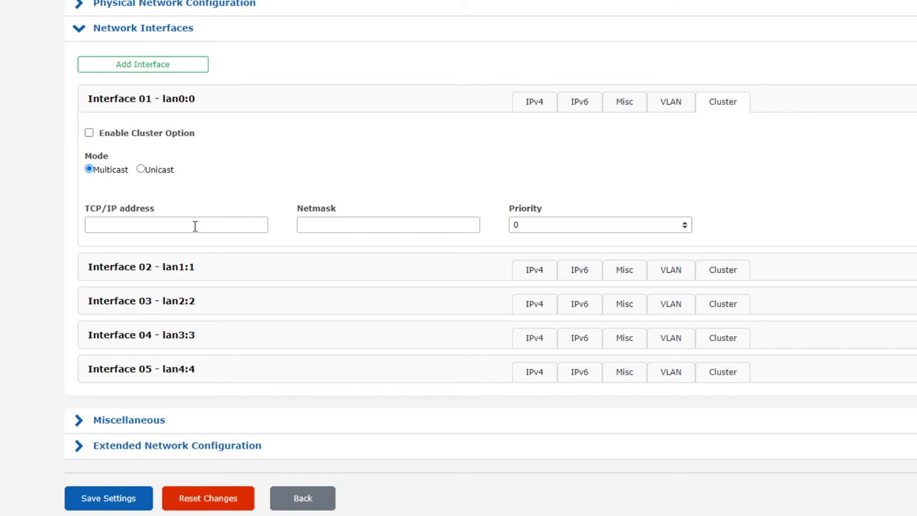
Step: Tick Enable Cluster Option for Interface 01 and switch its cluster mode to Unicast
click(89, 134)
click(128, 226)
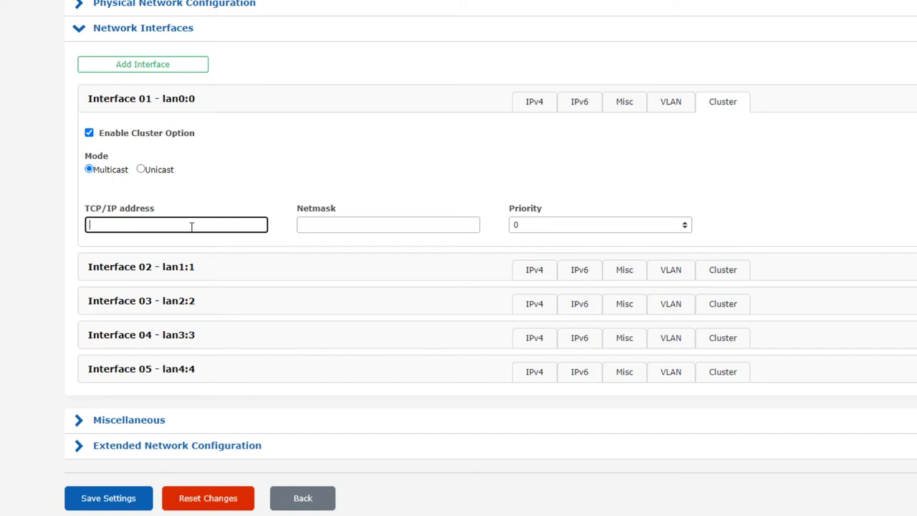
click(340, 224)
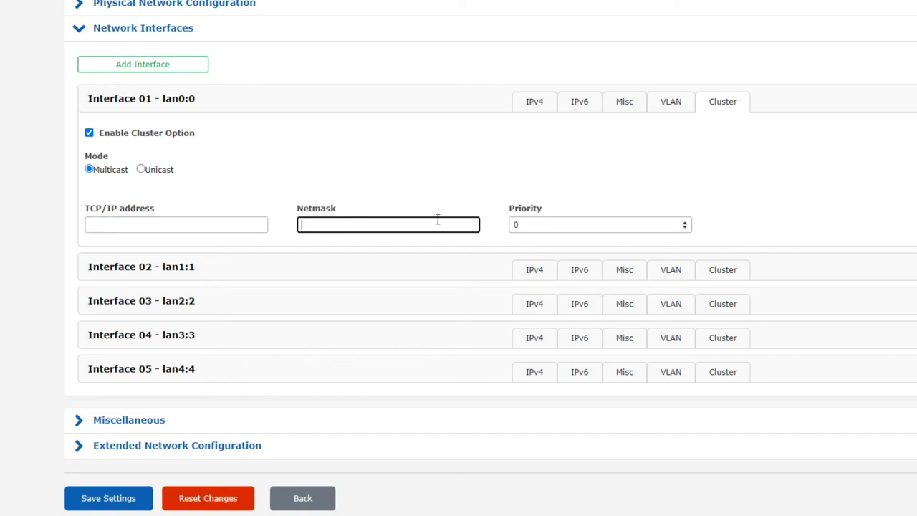
click(613, 228)
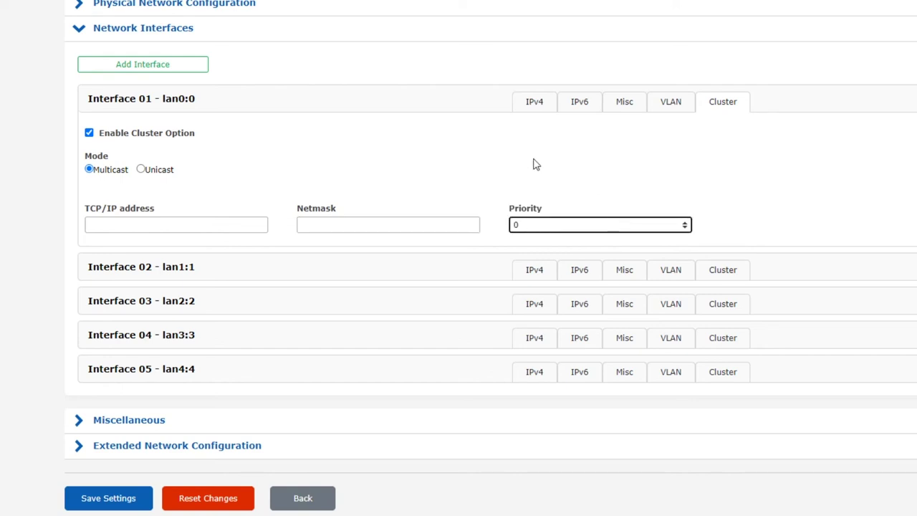
click(141, 171)
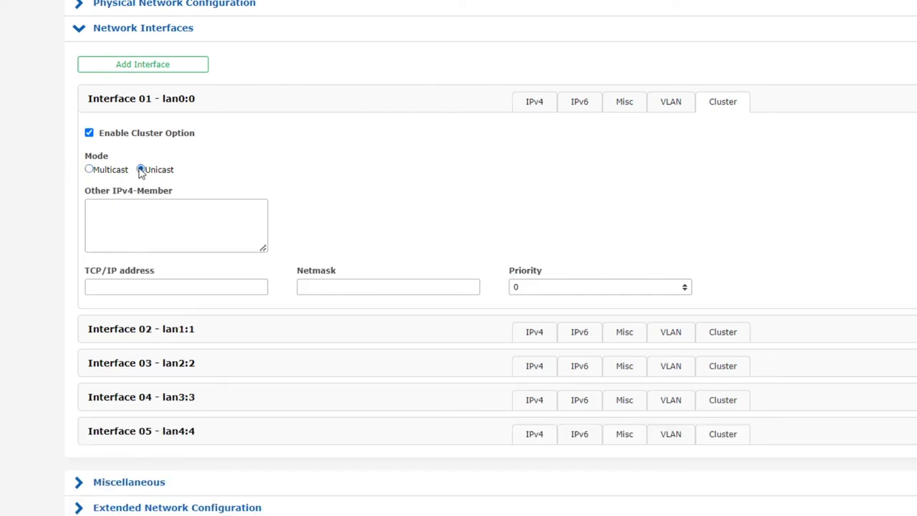
Step: Change Interface 01's cluster mode from Unicast back to Multicast, removing the Other IPv4-Member field
click(216, 218)
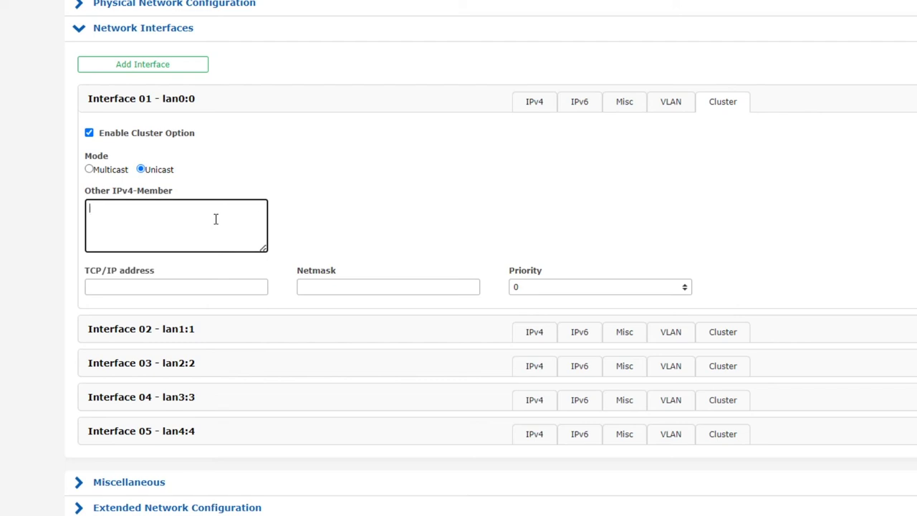
click(89, 170)
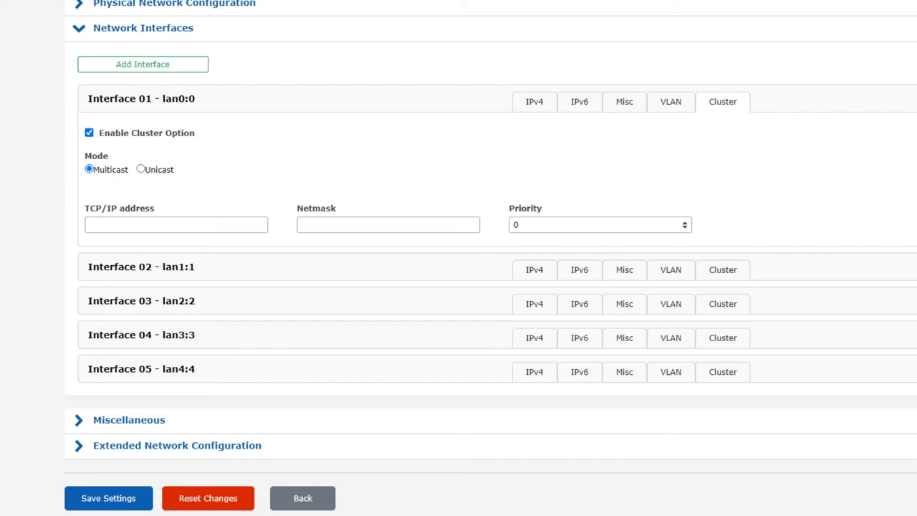
scroll(459, 258, down, 1)
Step: Check the cluster priority choices 0 to 10 and leave Interface 01's priority at 0
click(597, 172)
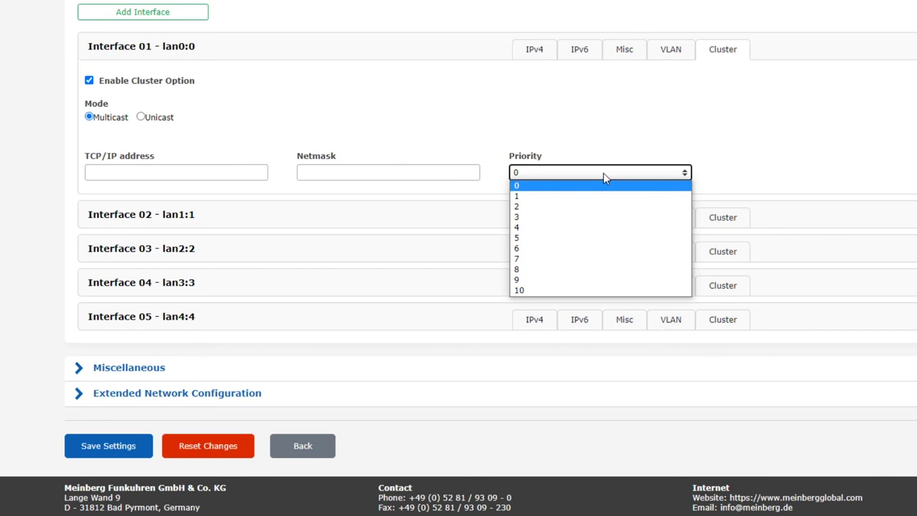
click(603, 172)
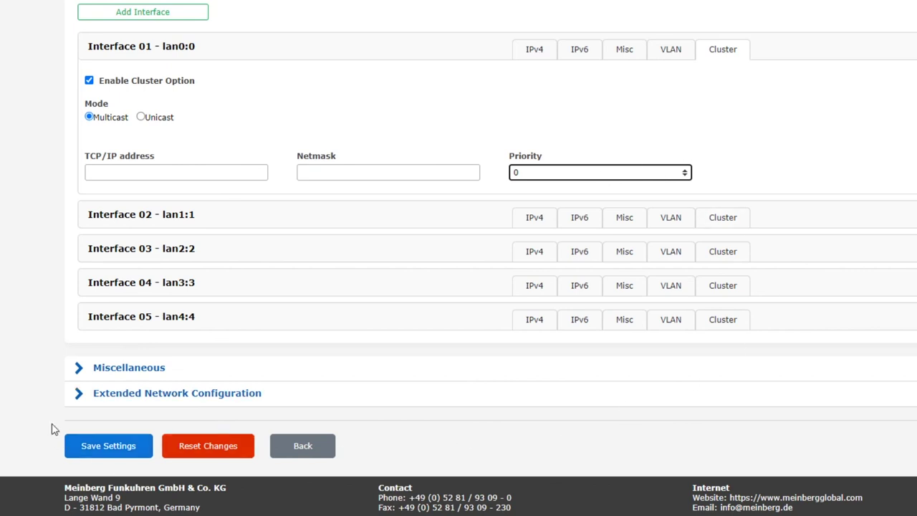
Step: Expand Miscellaneous settings and review DSCP NTP Classification options, leaving it at CUSTOM 00
click(80, 378)
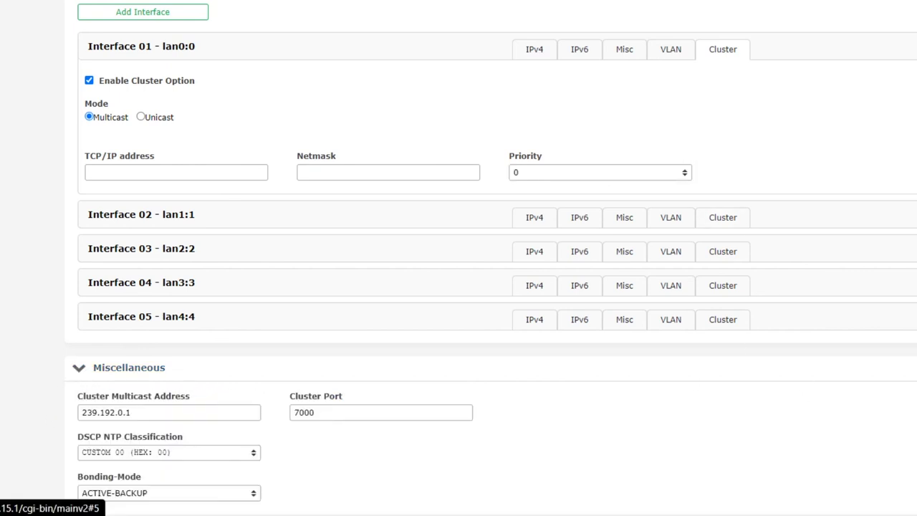
scroll(80, 378, down, 1)
scroll(459, 287, down, 3)
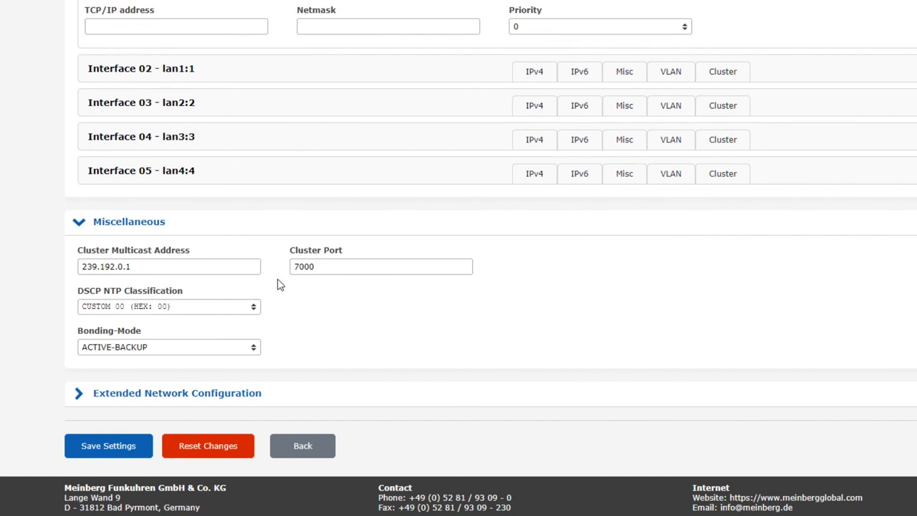
click(186, 308)
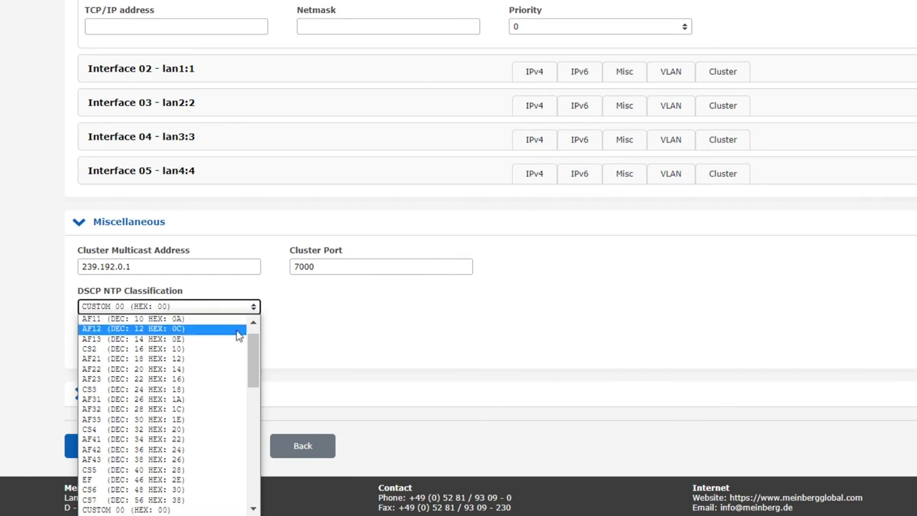
drag(256, 355, 253, 330)
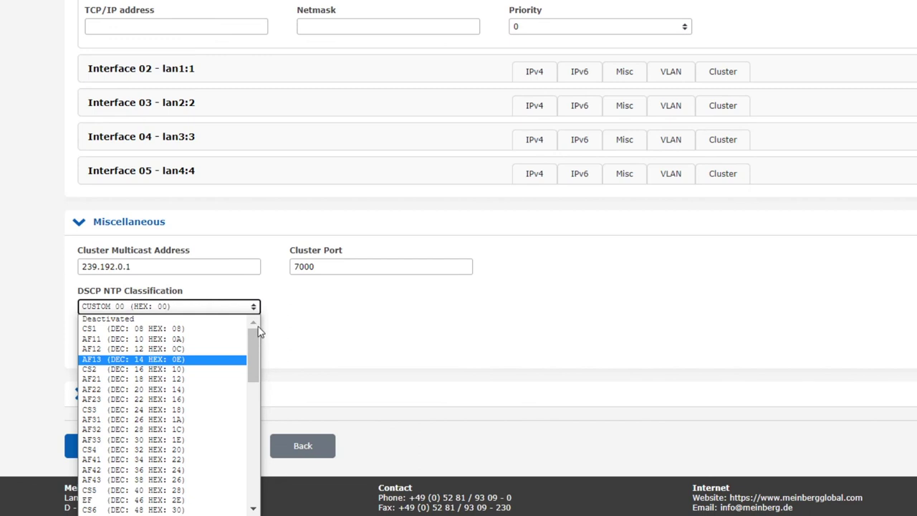
click(284, 308)
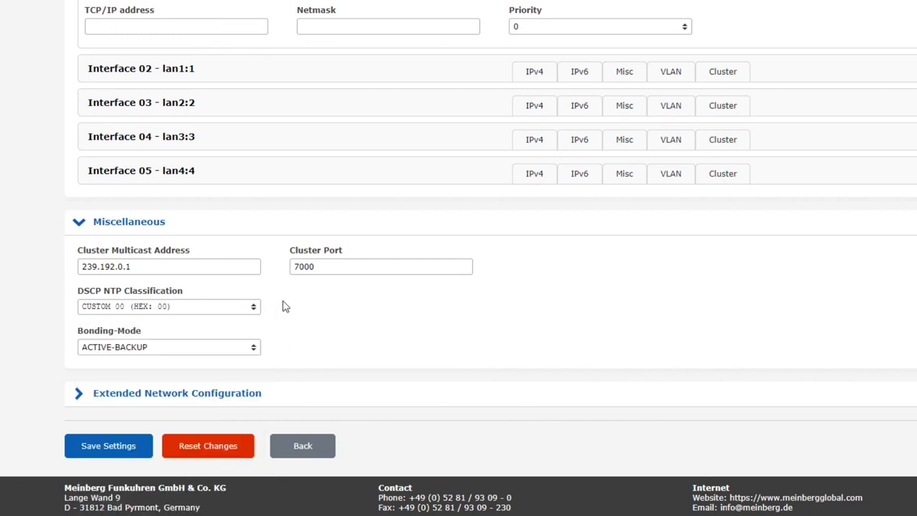
Step: Review bonding modes keeping ACTIVE-BACKUP, and expand Extended Network Configuration
click(181, 349)
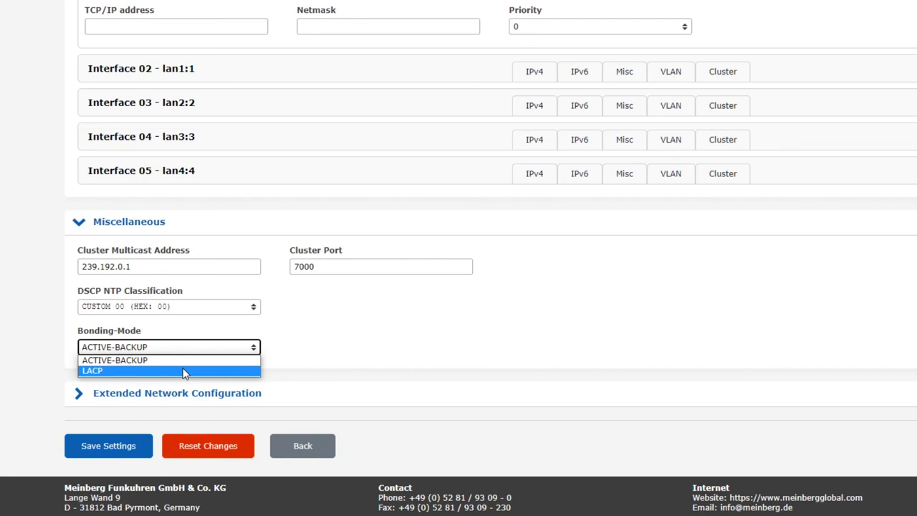
click(299, 331)
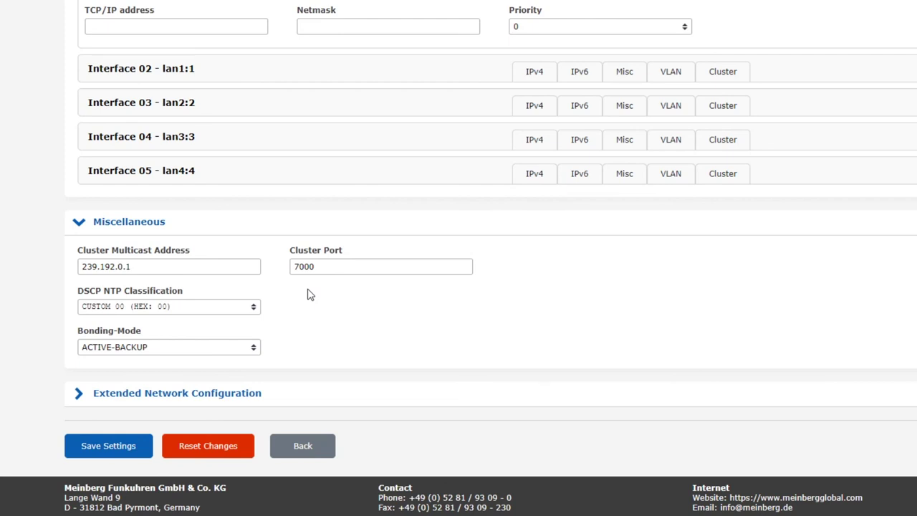
click(252, 400)
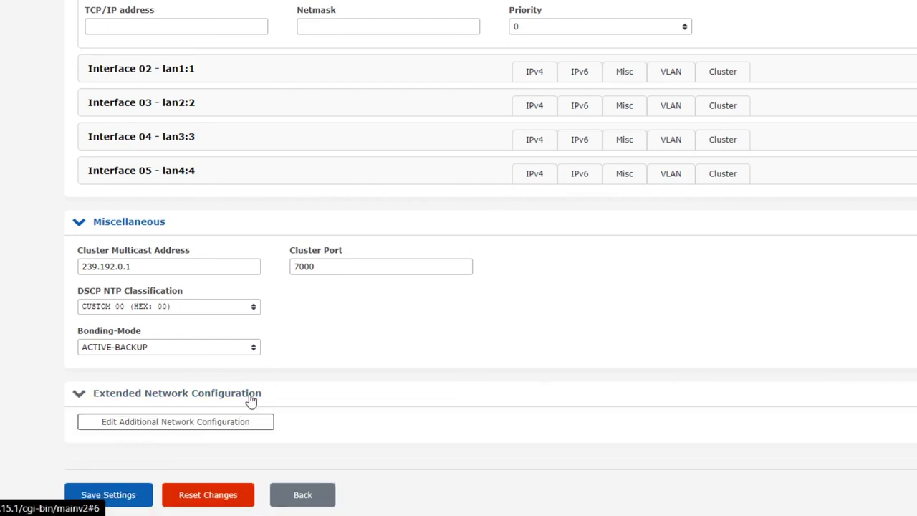
Step: Open the Edit Additional Network Configuration bash script with its example route-add command
click(128, 433)
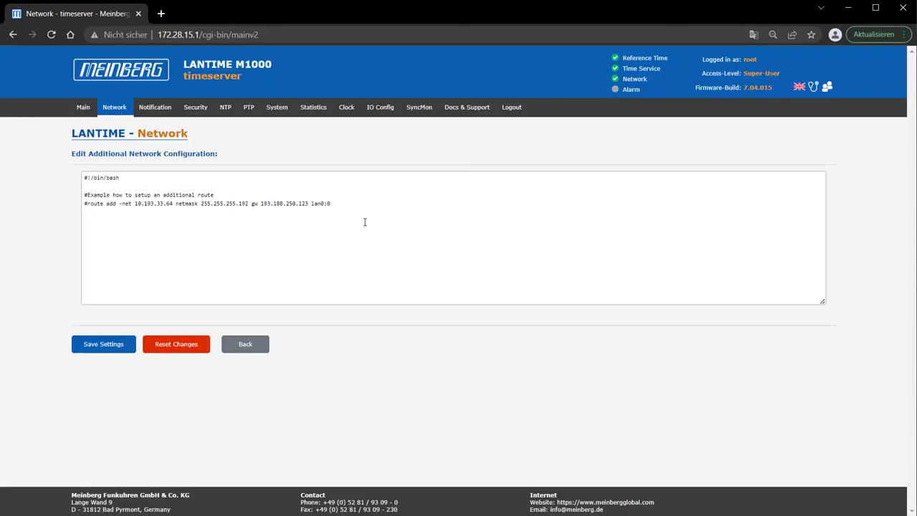
click(365, 222)
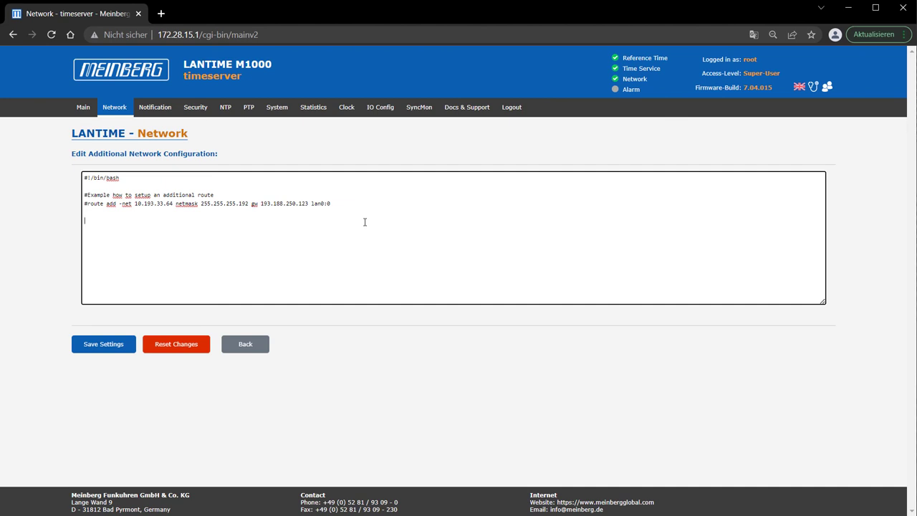
Step: Leave the script editor and go back to the main Network page
click(113, 114)
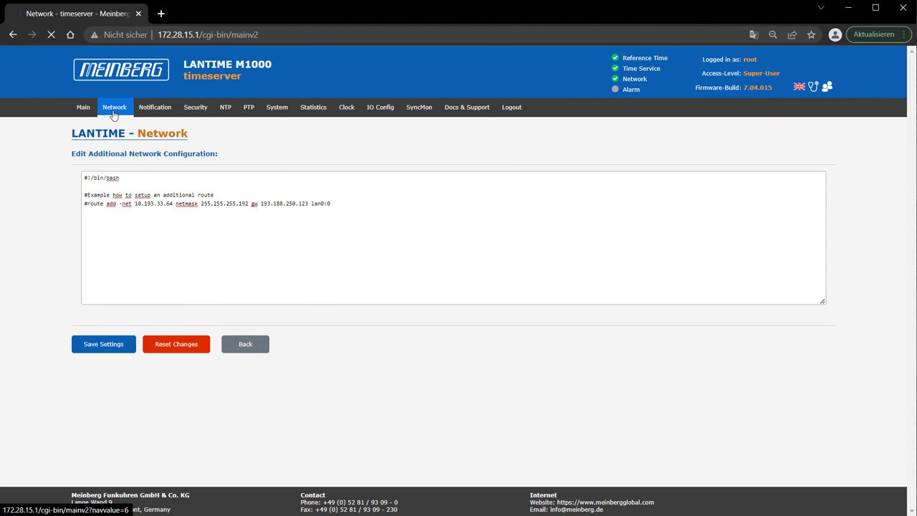